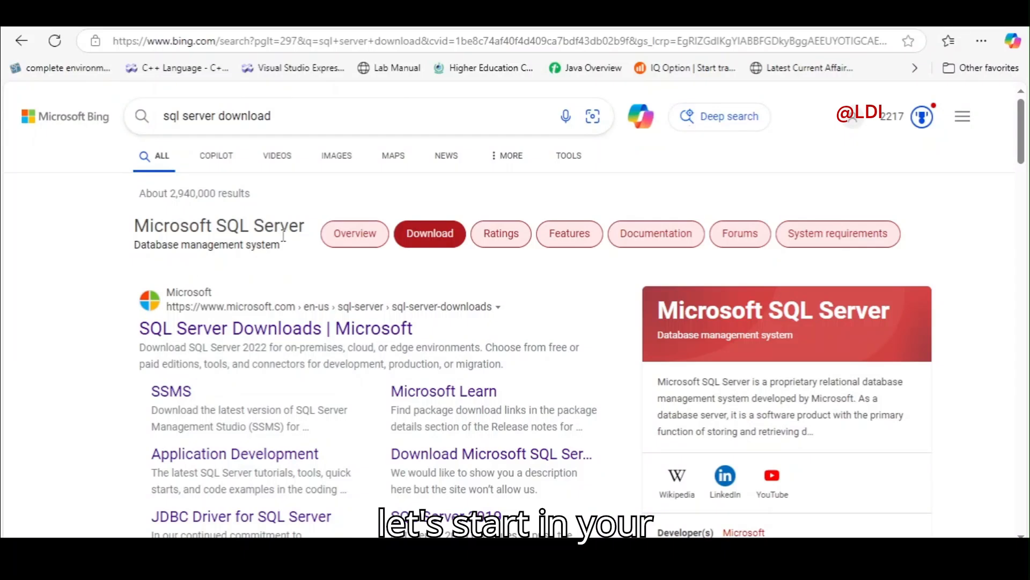
# Open the 'SQL Server Downloads | Microsoft' result from the Bing search for 'sql server download'.
pyautogui.click(292, 122)
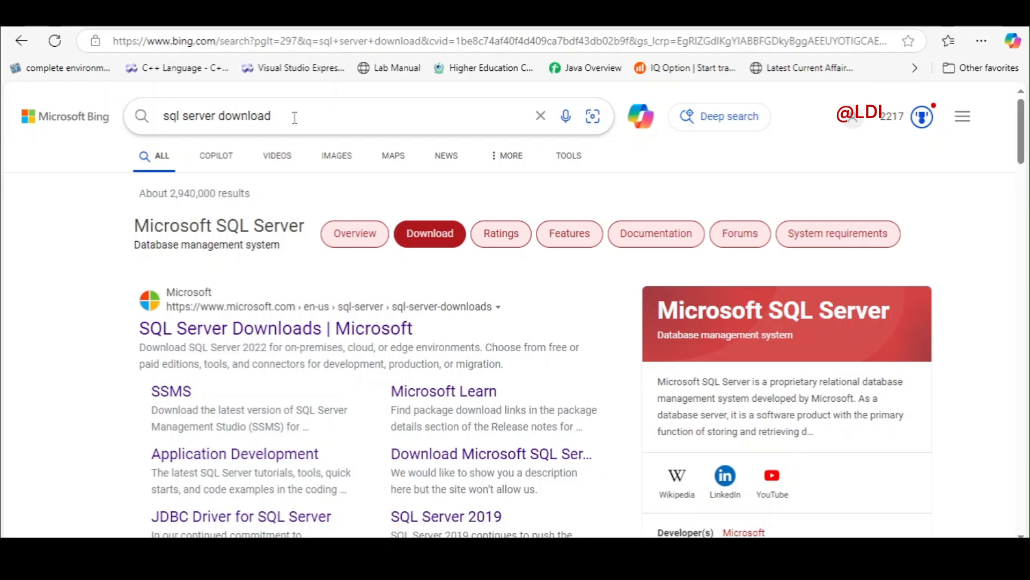
pyautogui.click(202, 335)
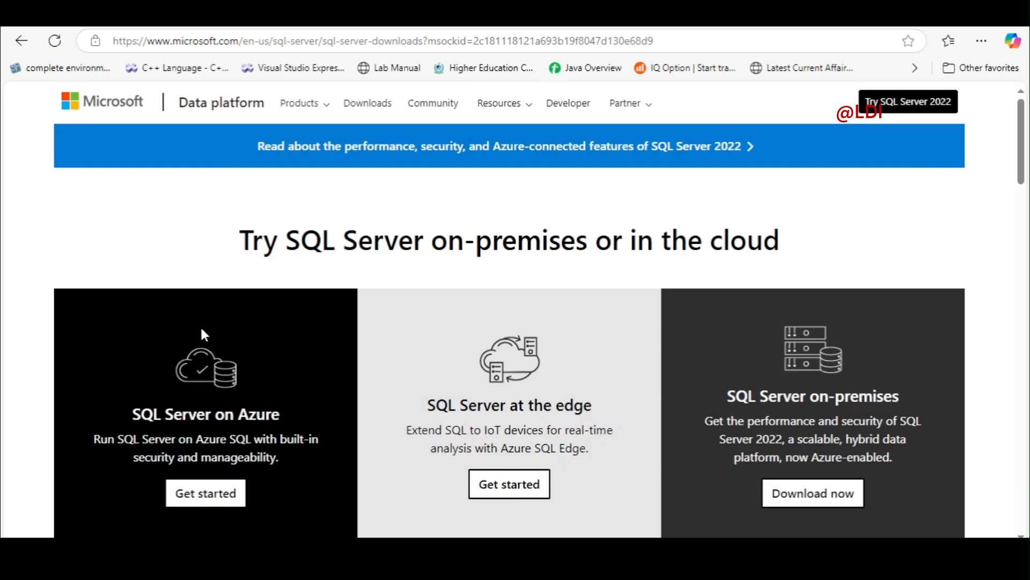
# Download the free SQL Server 2022 Express edition installer, SQL2022-SSEI-Expr.exe.
pyautogui.scroll(-4, 201, 329)
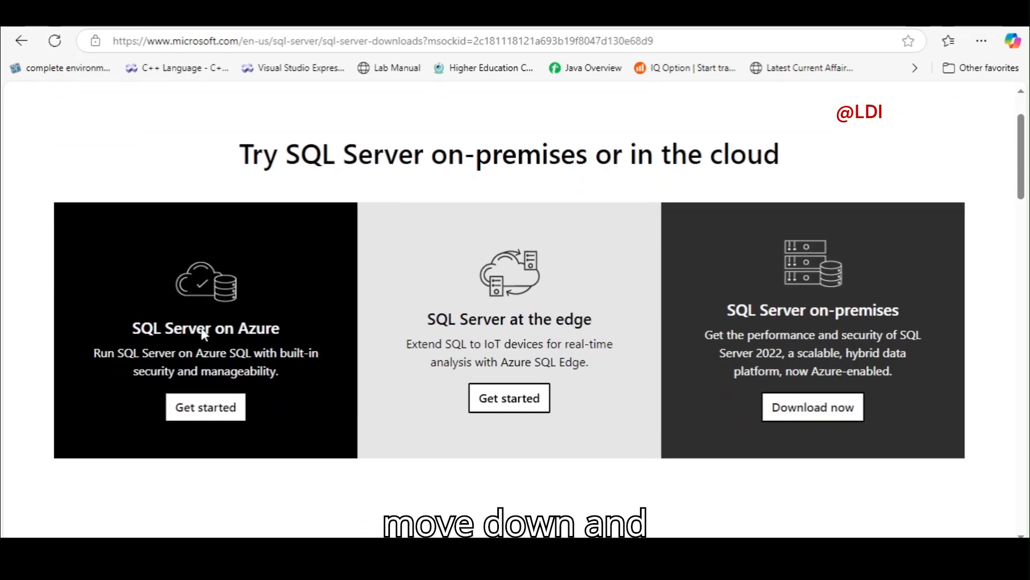
pyautogui.scroll(-5, 204, 334)
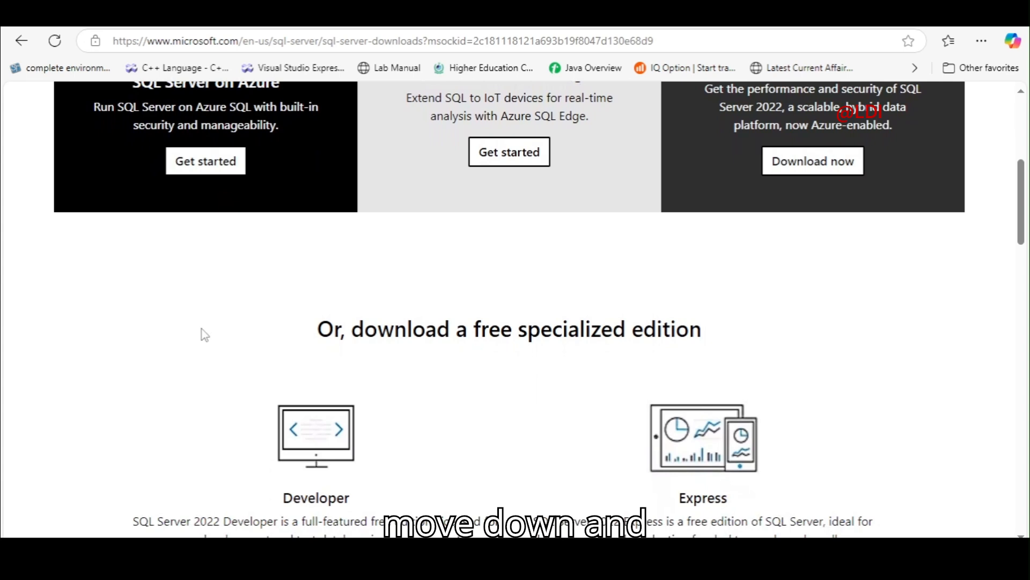
pyautogui.scroll(-1, 203, 335)
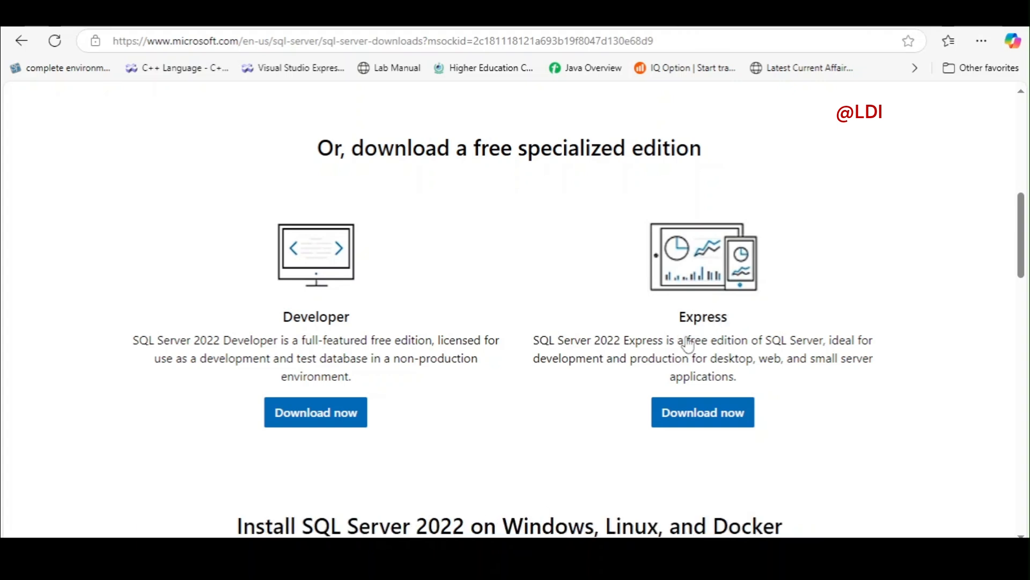
pyautogui.click(689, 416)
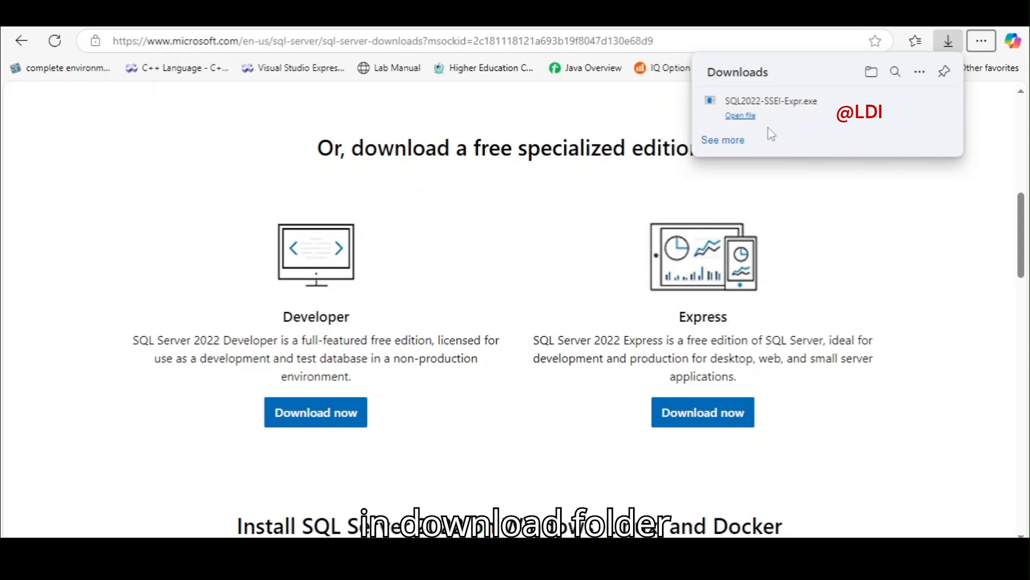
# Show the downloaded SQL2022-SSEI-Expr.exe in its Downloads folder from Edge's downloads list.
pyautogui.moveTo(809, 108)
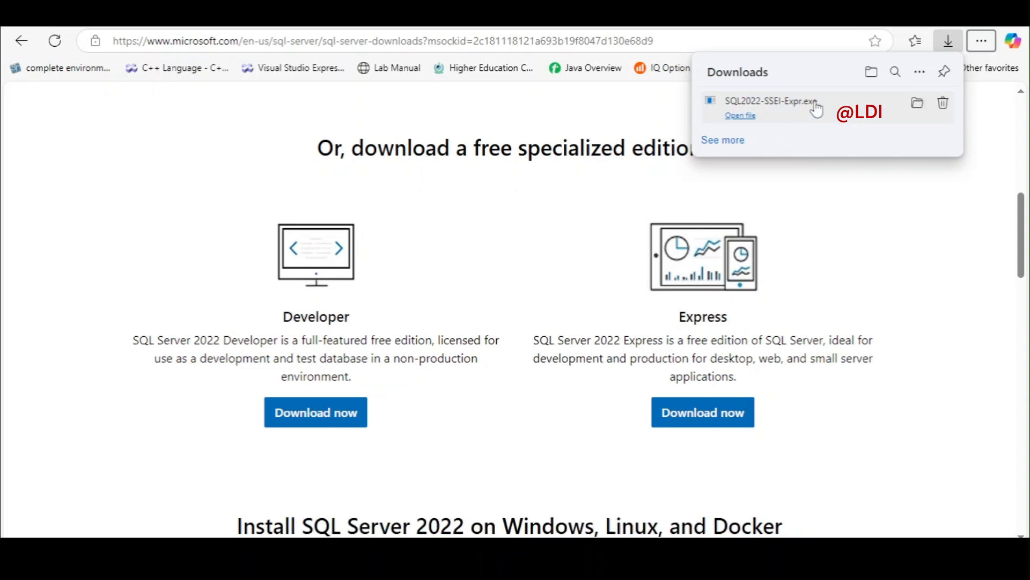
pyautogui.click(911, 112)
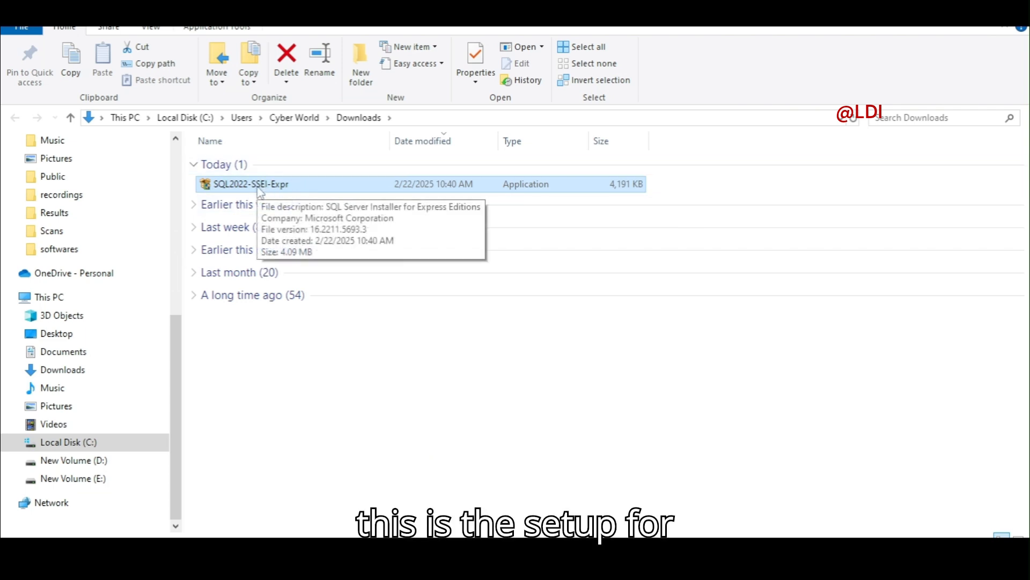
# Run SQL2022-SSEI-Expr from the Downloads folder to start the Express installer.
pyautogui.doubleClick(227, 185)
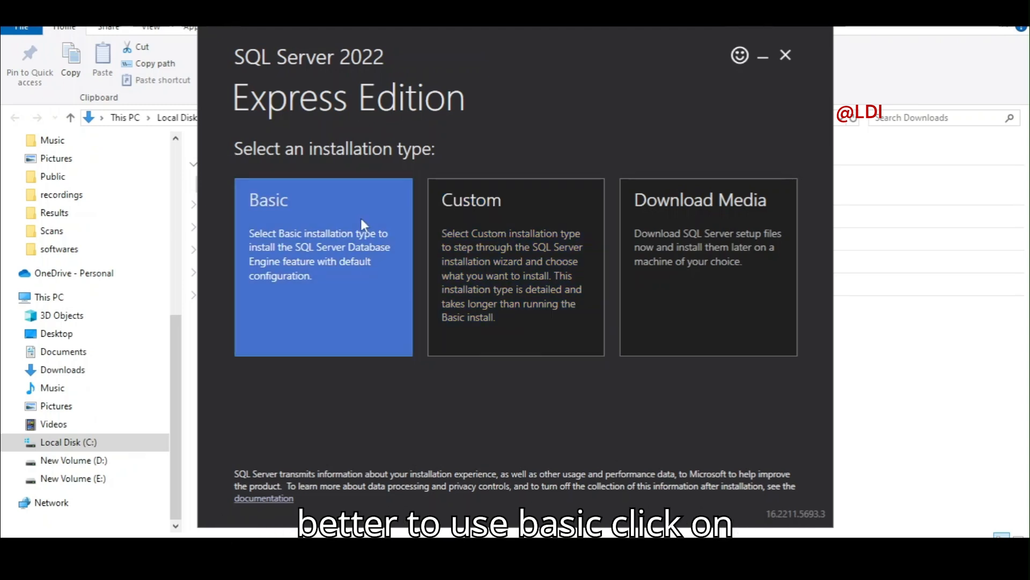
# Choose the Basic installation type and accept the SQL Server license terms.
pyautogui.click(313, 227)
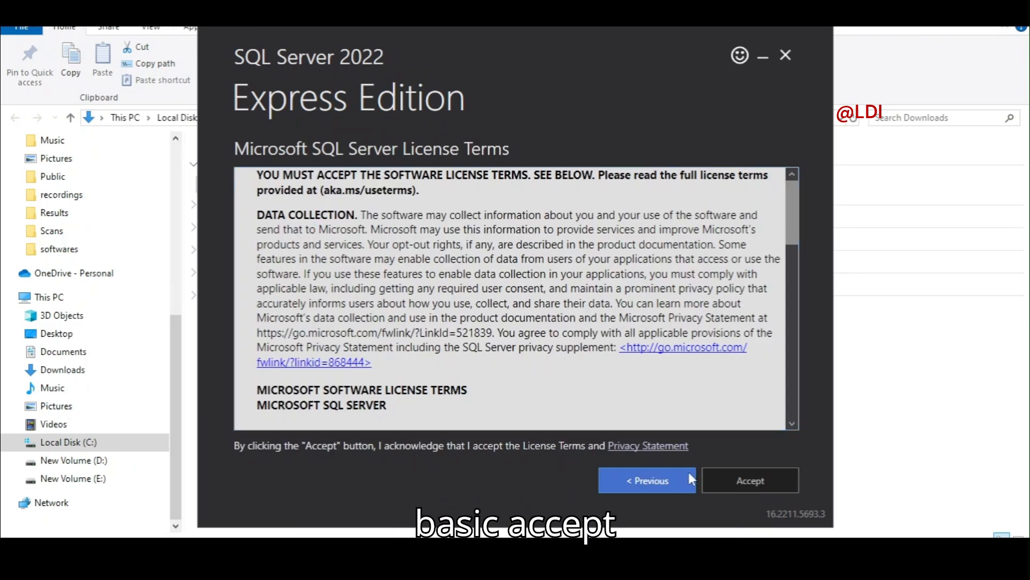
pyautogui.click(735, 480)
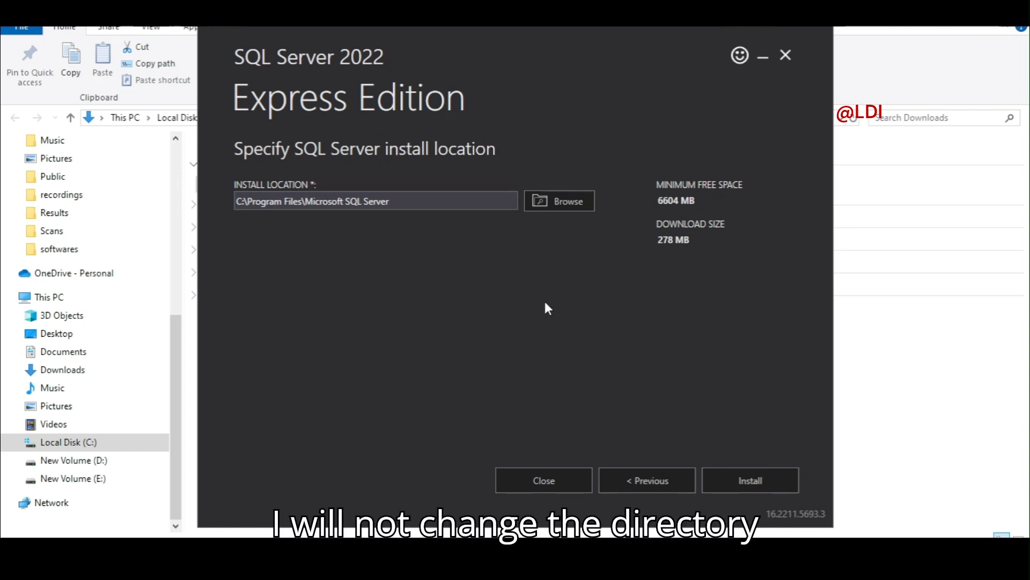
# Install SQL Server Express to the default C:\Program Files\Microsoft SQL Server location.
pyautogui.click(752, 485)
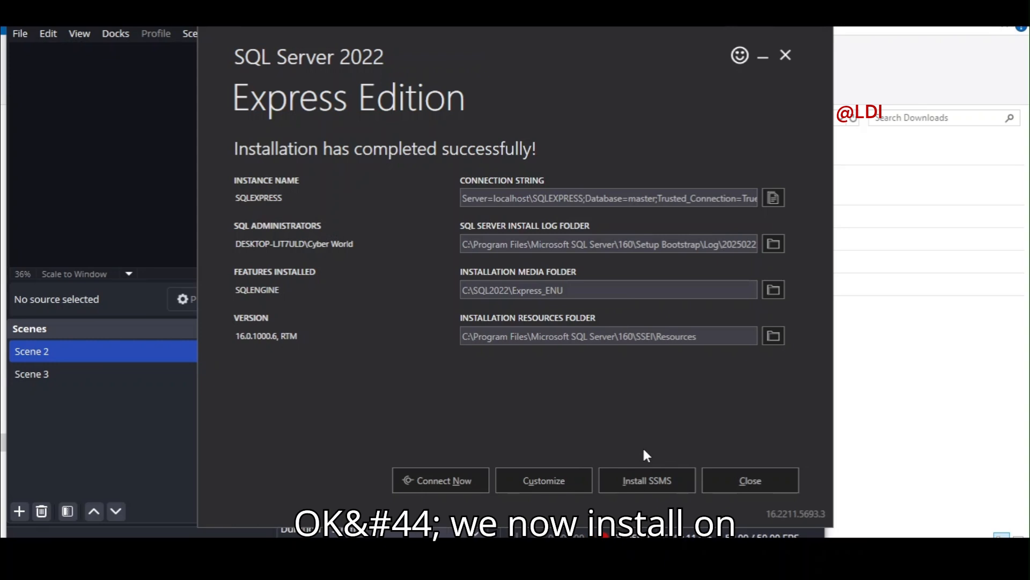
# Follow the installer's Install SSMS link to the SSMS download page.
pyautogui.click(641, 483)
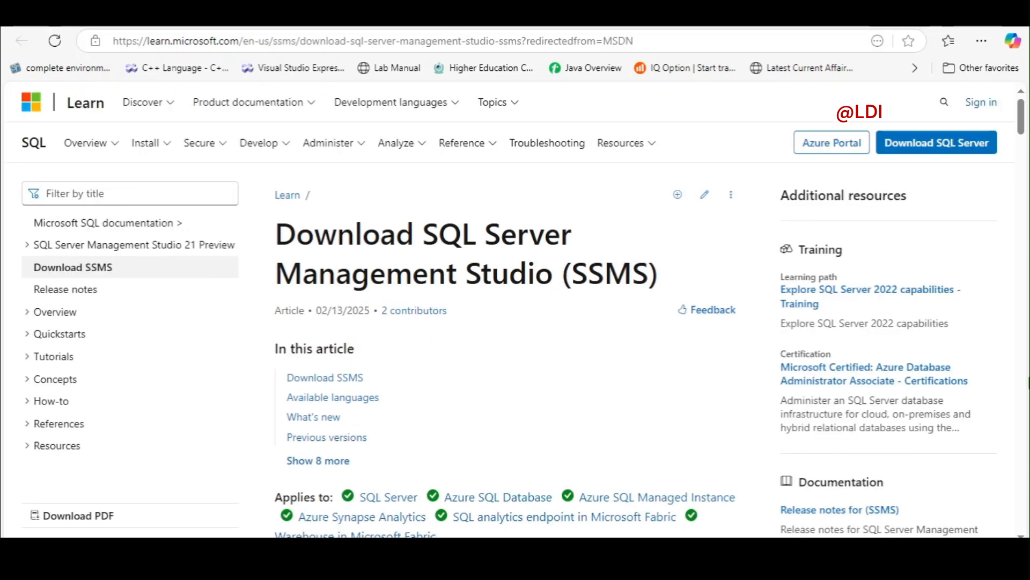
# Download SQL Server Management Studio 20.2 as SSMS-Setup-ENU.exe.
pyautogui.scroll(-1, 514, 314)
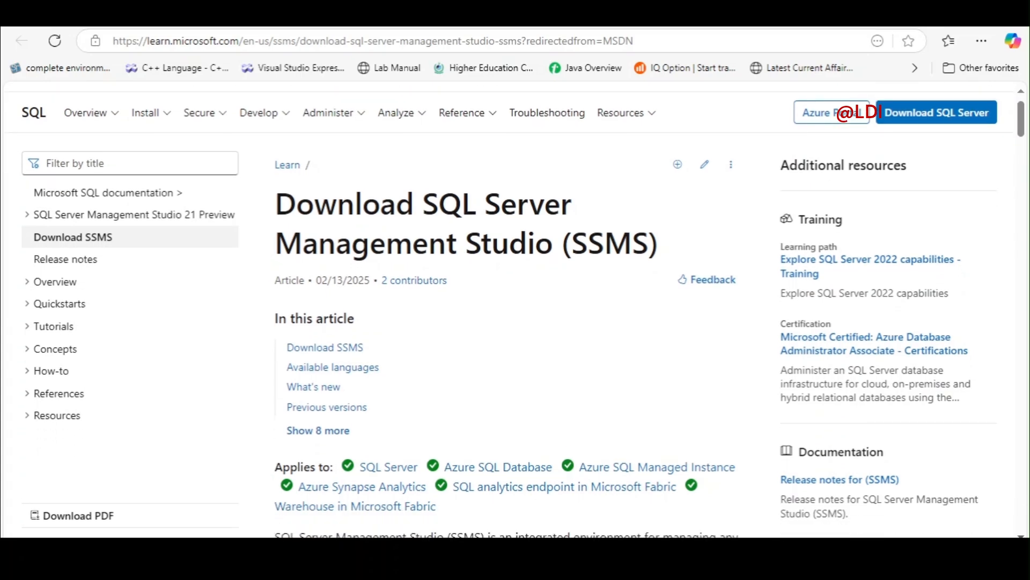
pyautogui.scroll(-5, 514, 311)
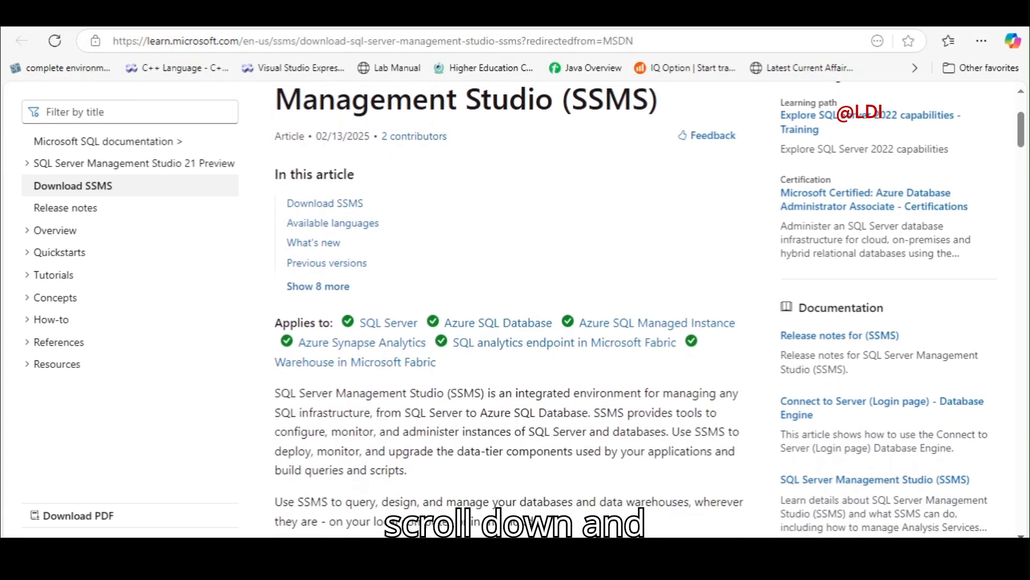
pyautogui.scroll(-3, 514, 311)
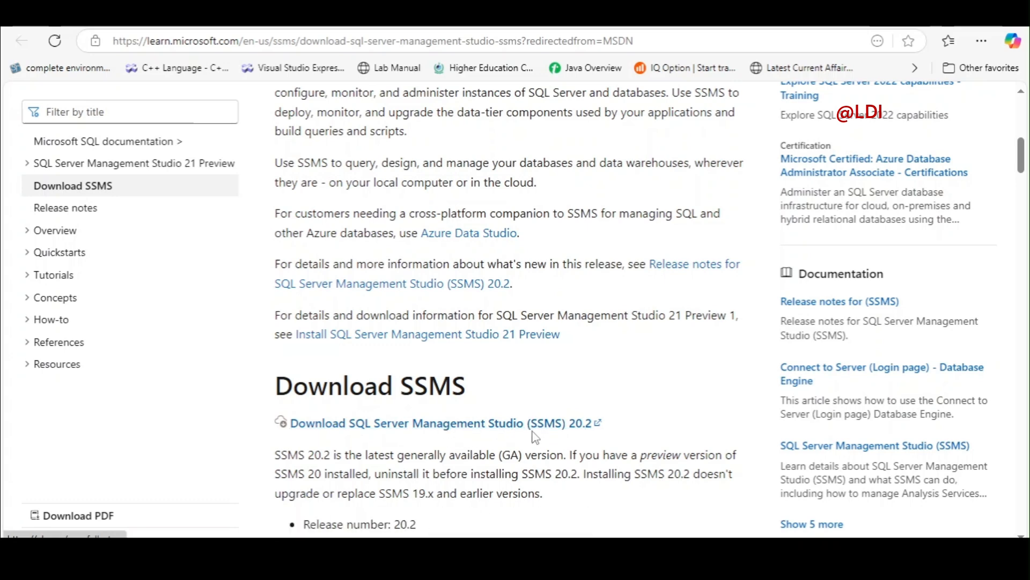
pyautogui.click(450, 428)
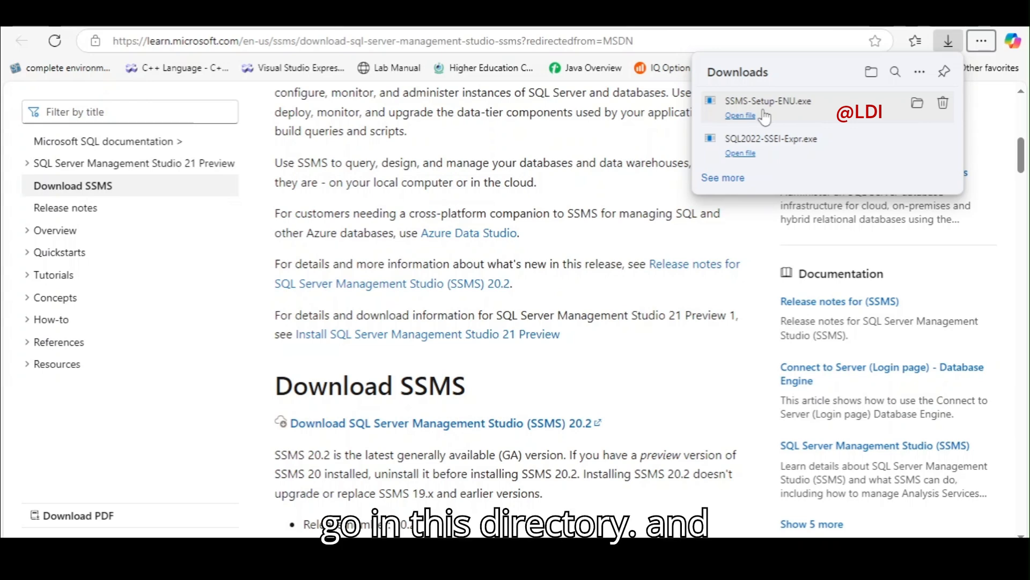
# Locate SSMS-Setup-ENU in Downloads and run it, cancelling an accidental rename.
pyautogui.click(917, 104)
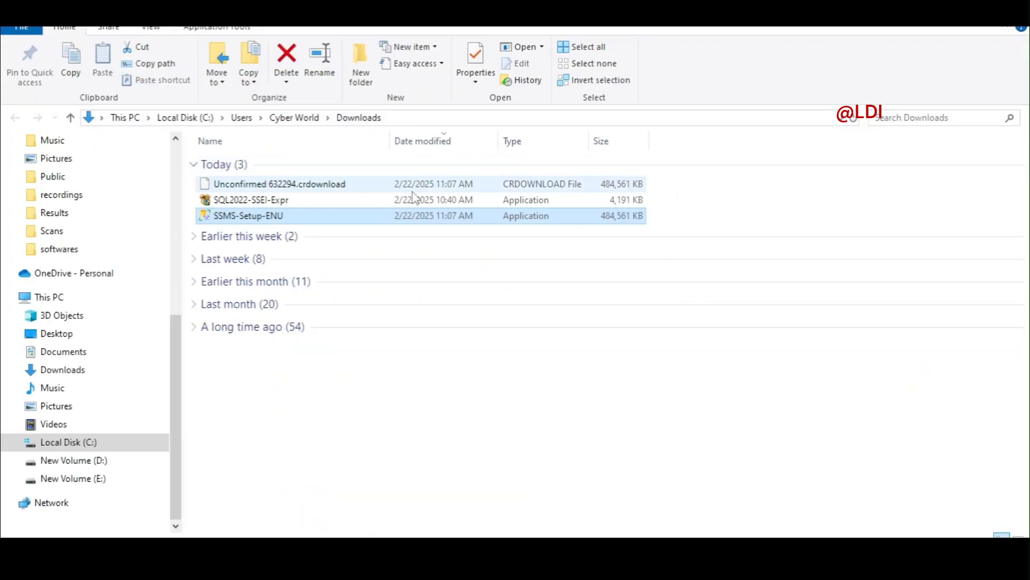
pyautogui.moveTo(229, 223)
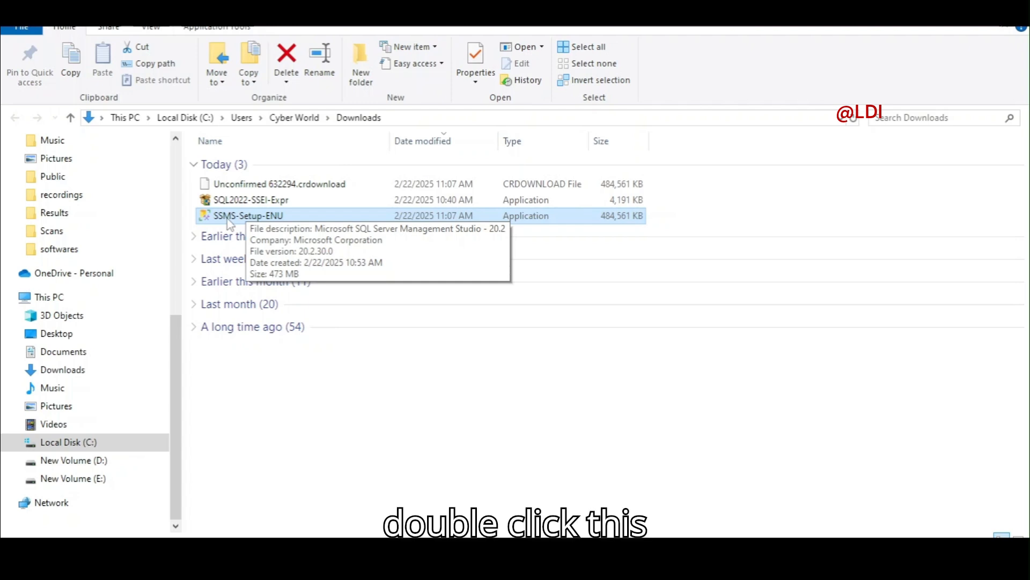
pyautogui.click(228, 220)
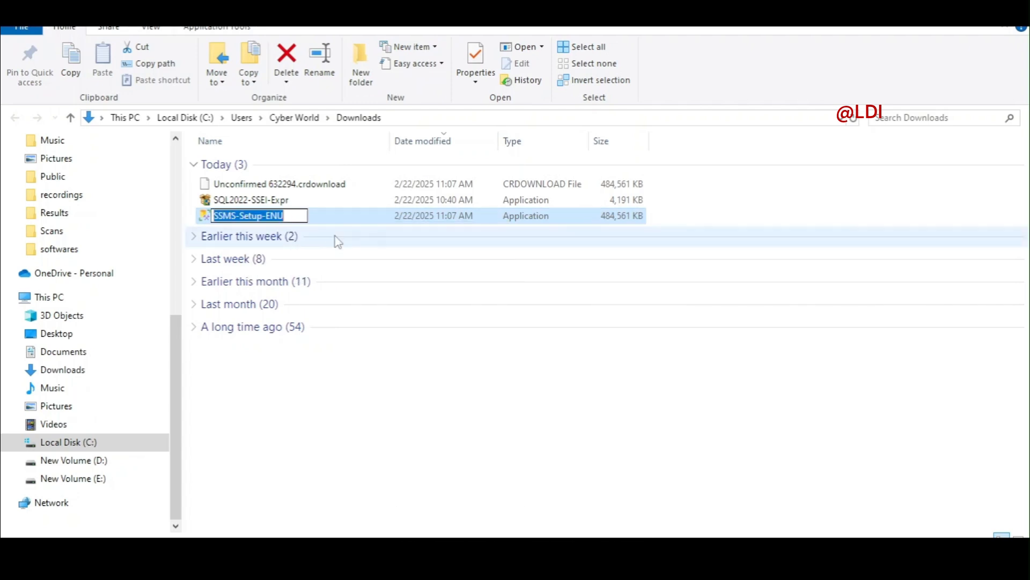
pyautogui.doubleClick(296, 216)
pyautogui.click(296, 217)
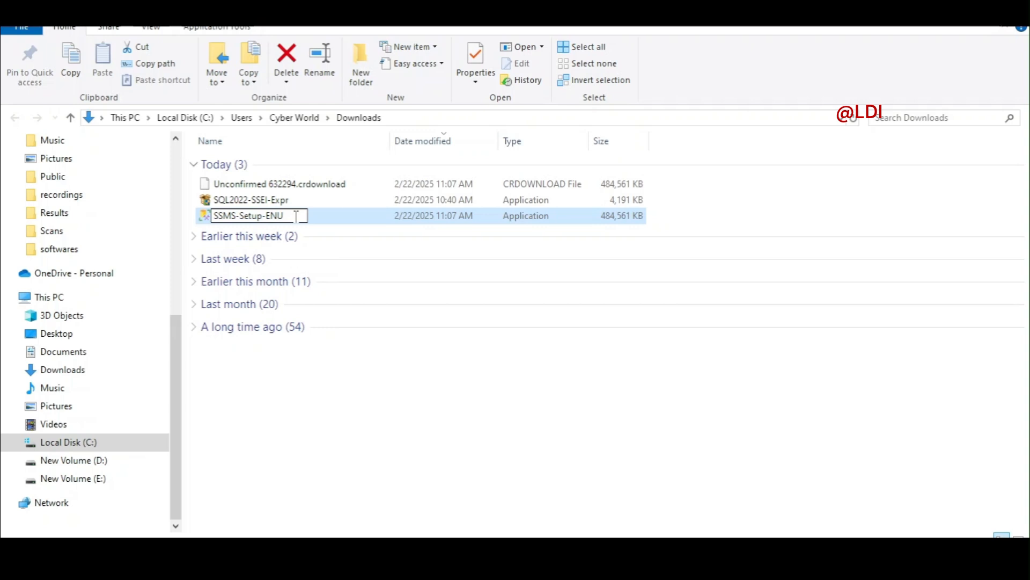
pyautogui.click(374, 387)
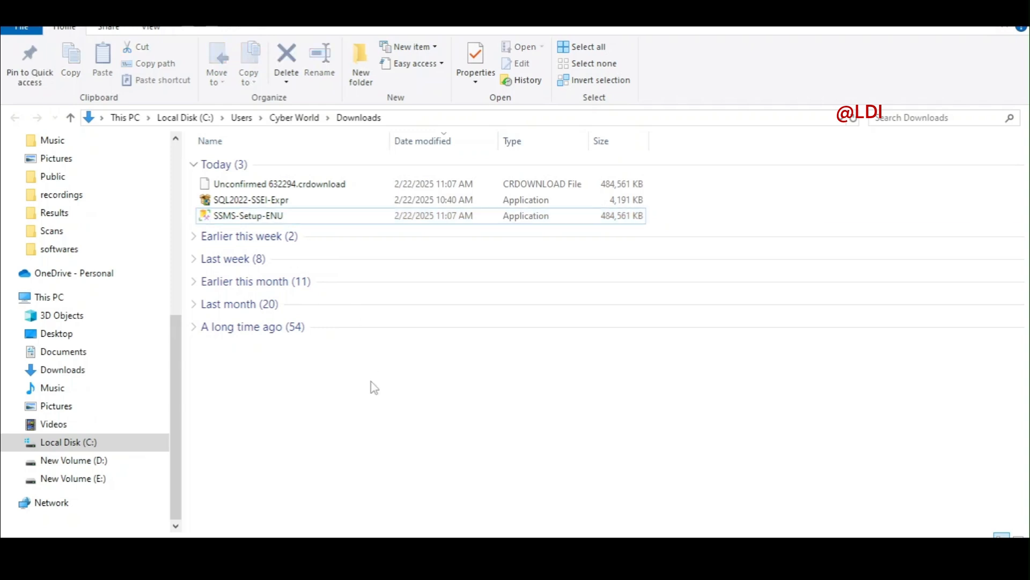
pyautogui.doubleClick(239, 217)
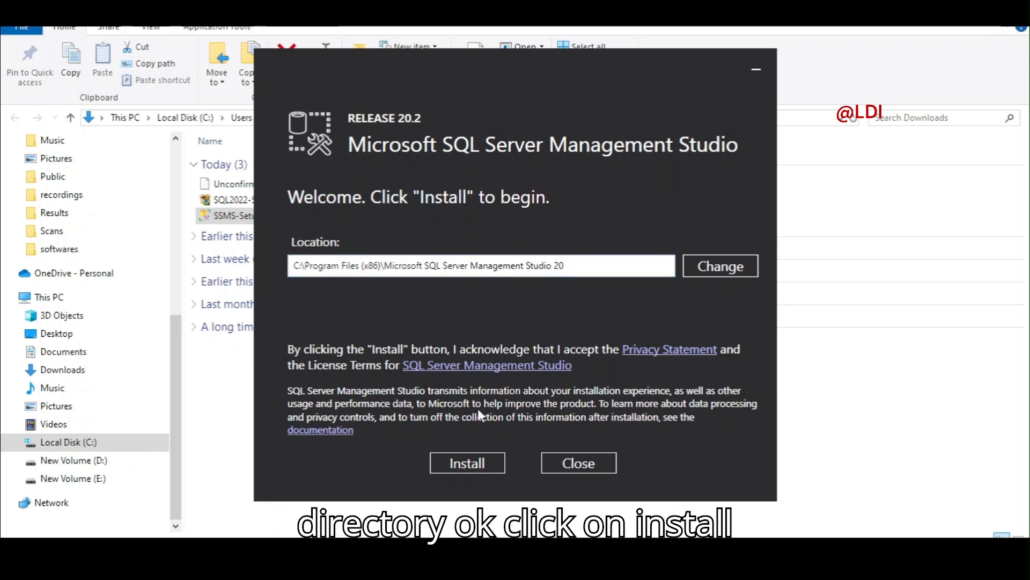
# Start installing SSMS 20.2 to the default Program Files (x86) location.
pyautogui.click(465, 467)
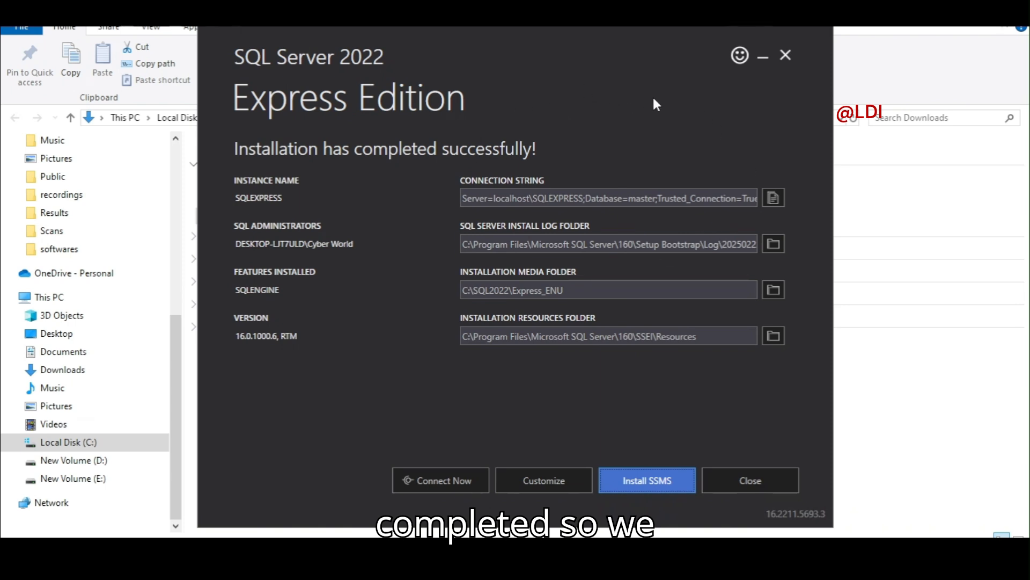
# Close the finished SQL Server 2022 Express installer.
pyautogui.click(785, 57)
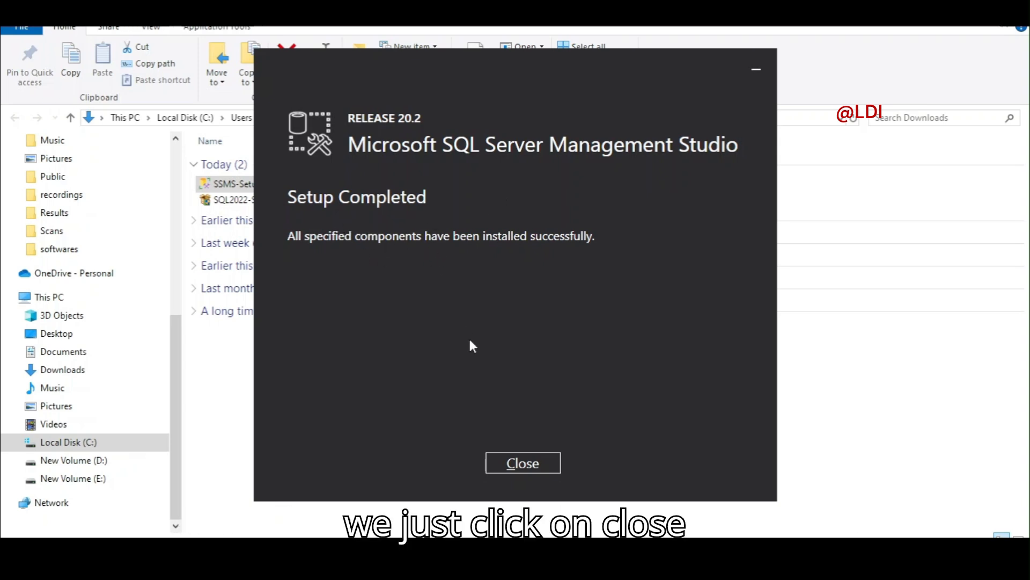
# Close the SQL Server Management Studio installer now that setup has completed.
pyautogui.click(534, 465)
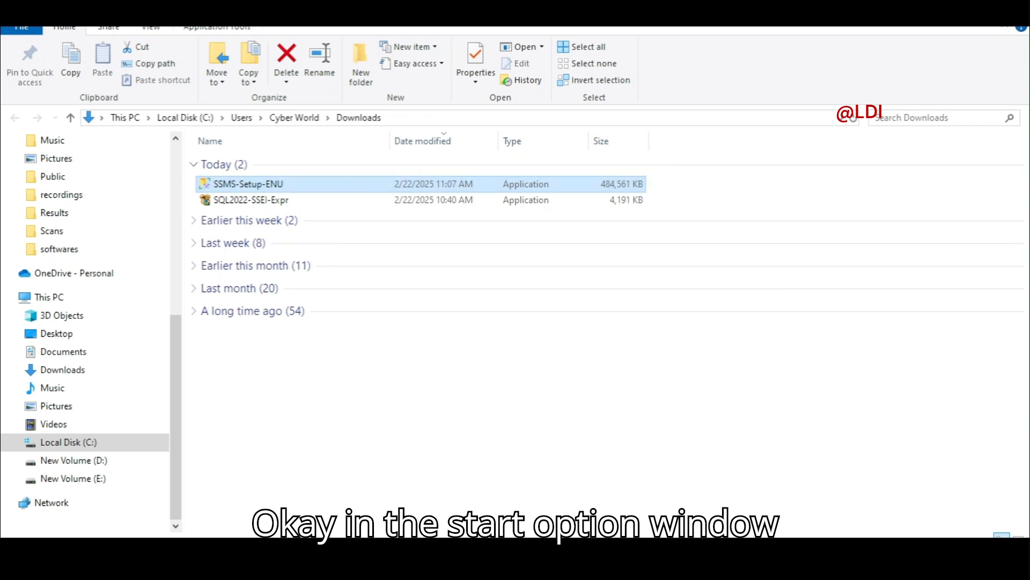
# Search Windows for 'ssms' and launch SQL Server Management Studio 20.
pyautogui.press('super+s')
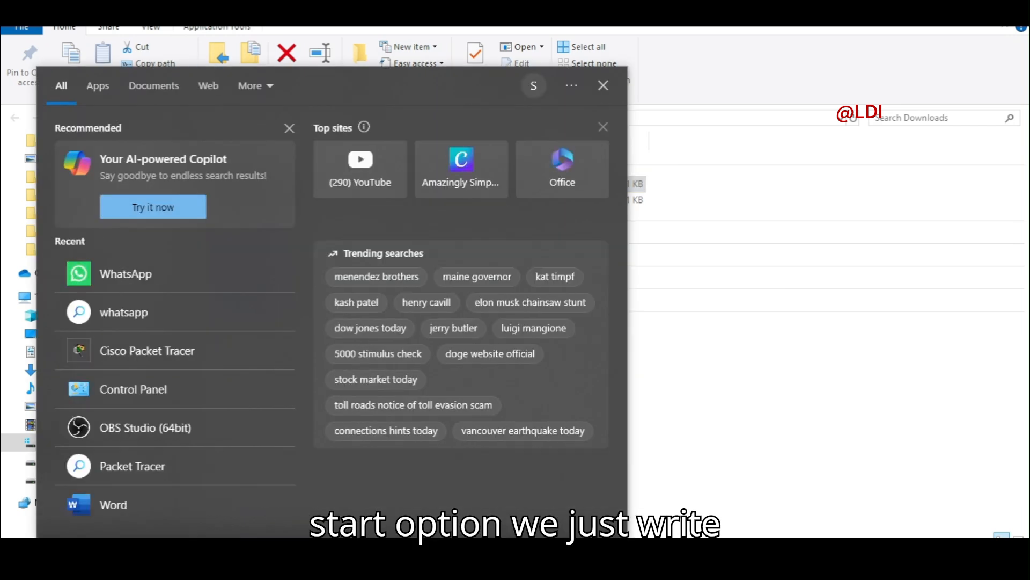
pyautogui.write('ss')
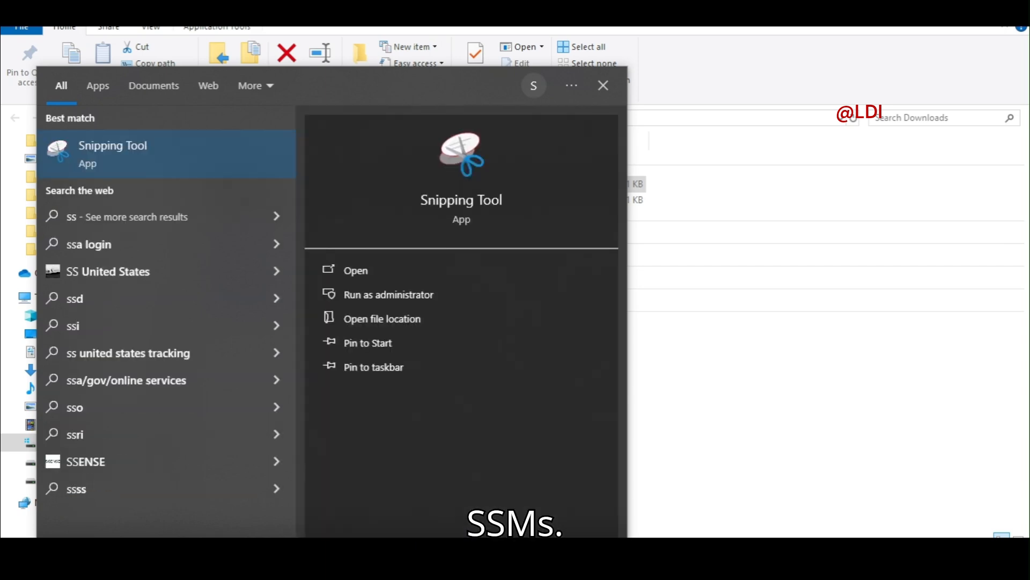
pyautogui.write('m')
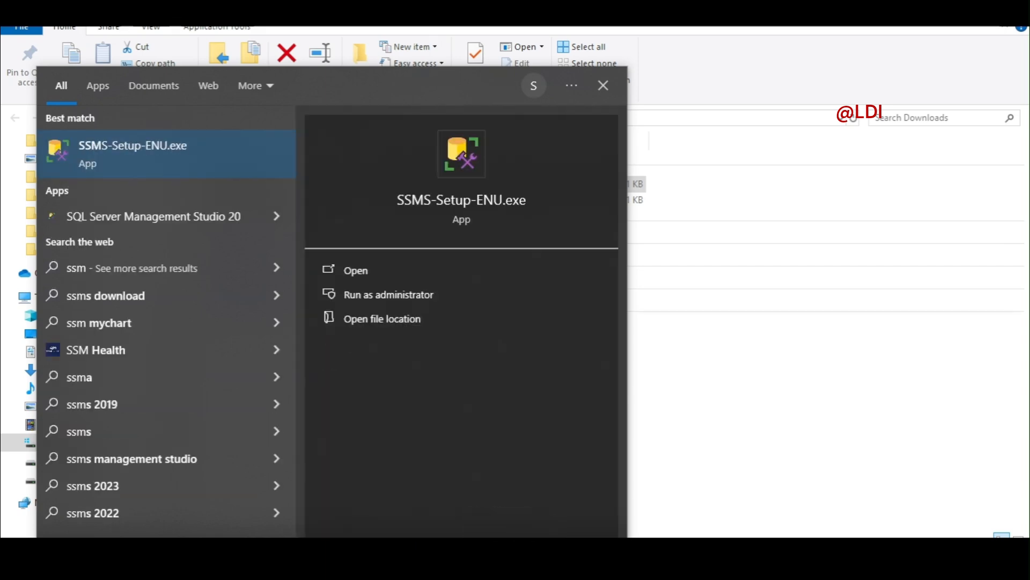
pyautogui.write('s')
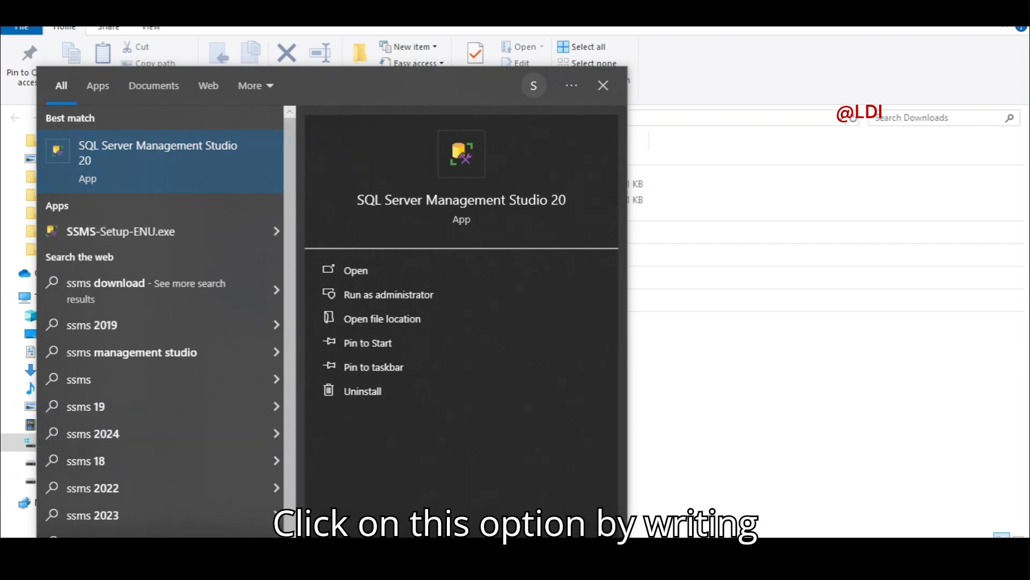
pyautogui.click(142, 161)
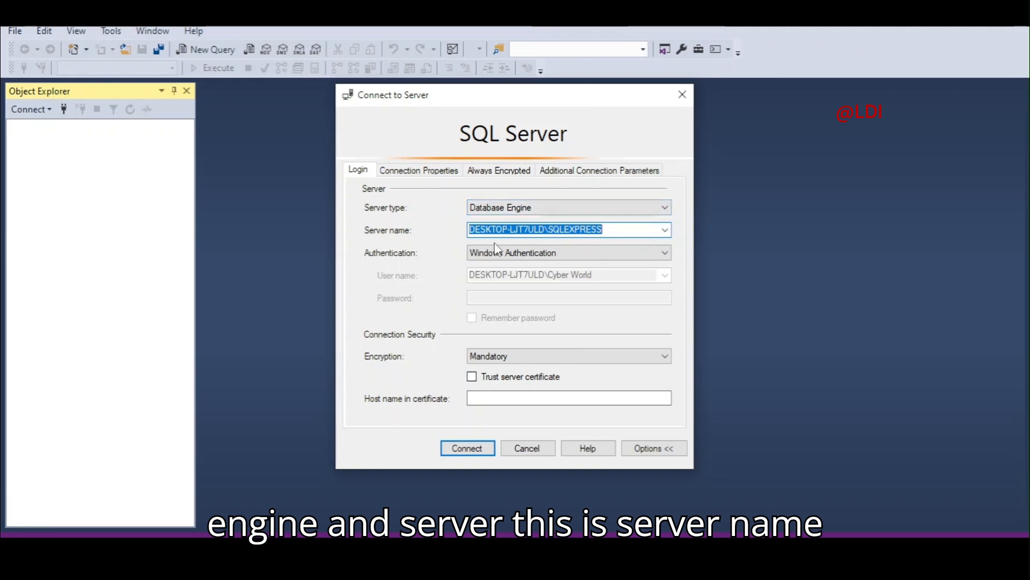
# Connect to the local SQLEXPRESS instance using Windows Authentication with Trust server certificate ticked.
pyautogui.click(526, 232)
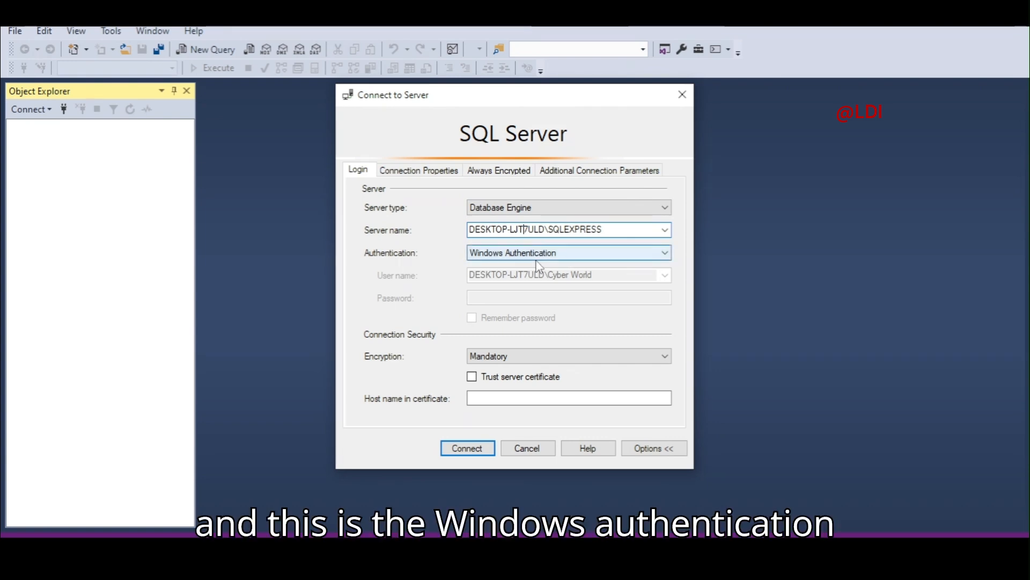
pyautogui.click(594, 257)
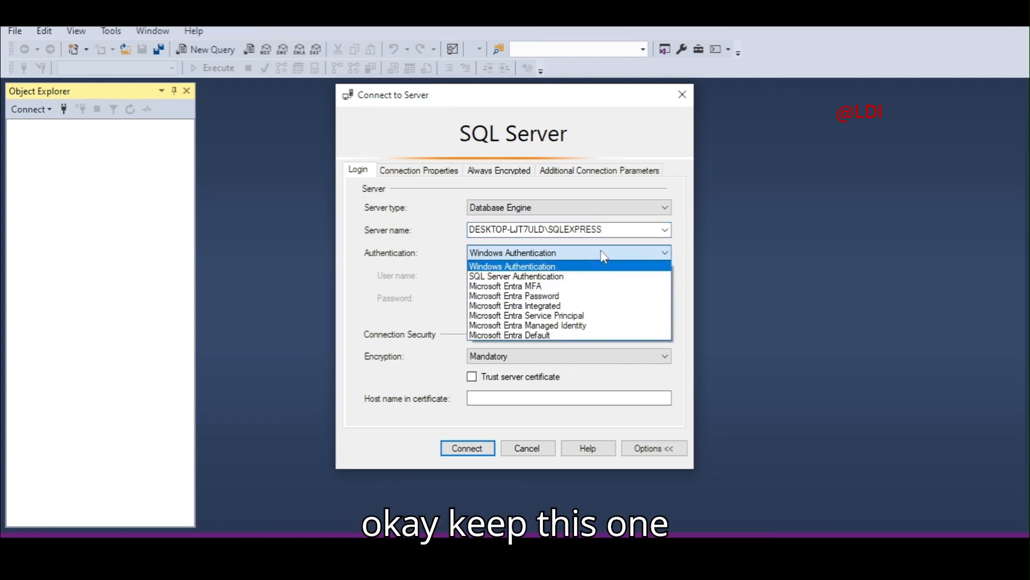
pyautogui.click(604, 257)
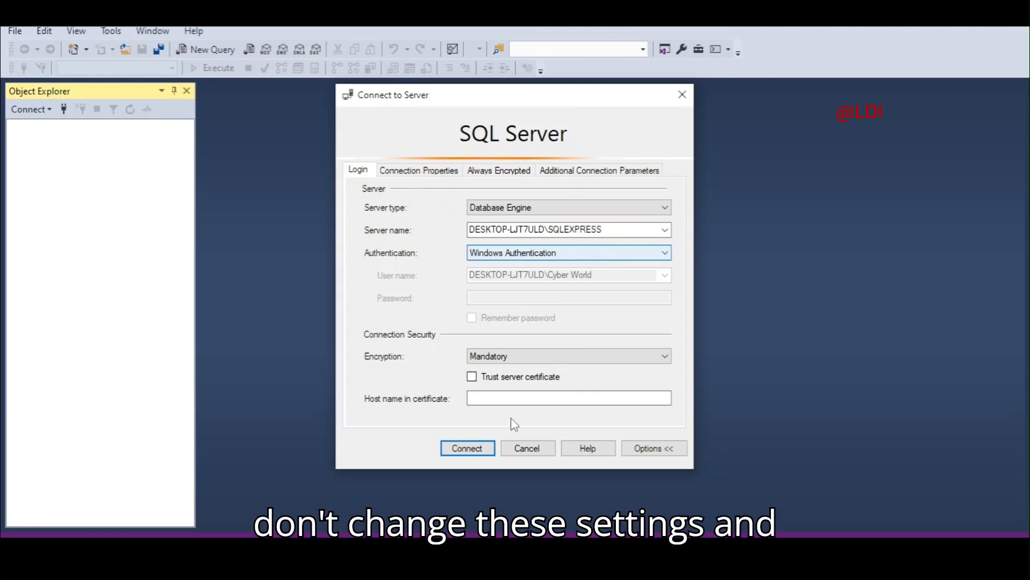
pyautogui.click(472, 376)
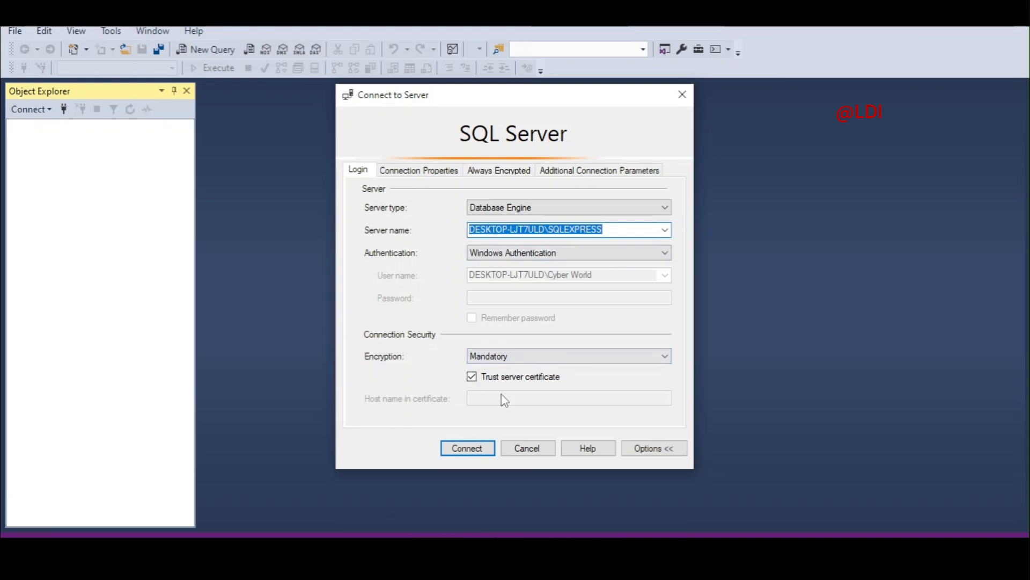
pyautogui.click(460, 452)
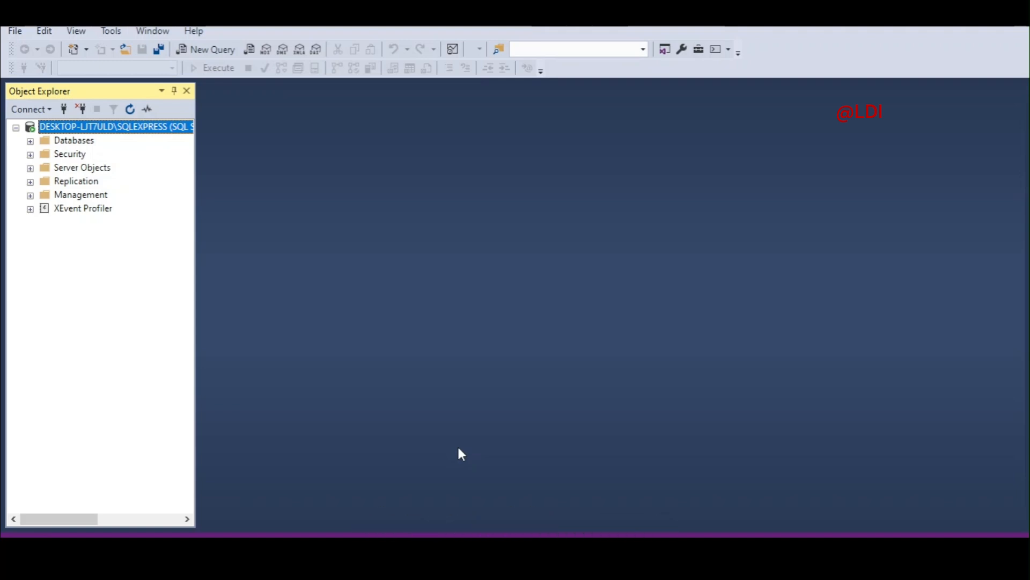
# Open a new SQLQuery1.sql query editor against the master database.
pyautogui.press('alt')
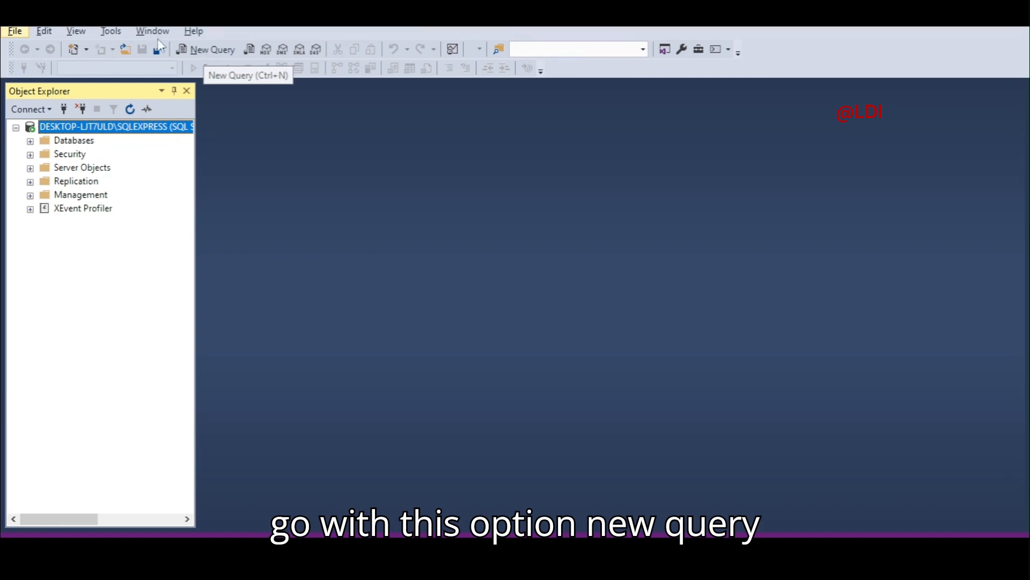
pyautogui.click(199, 82)
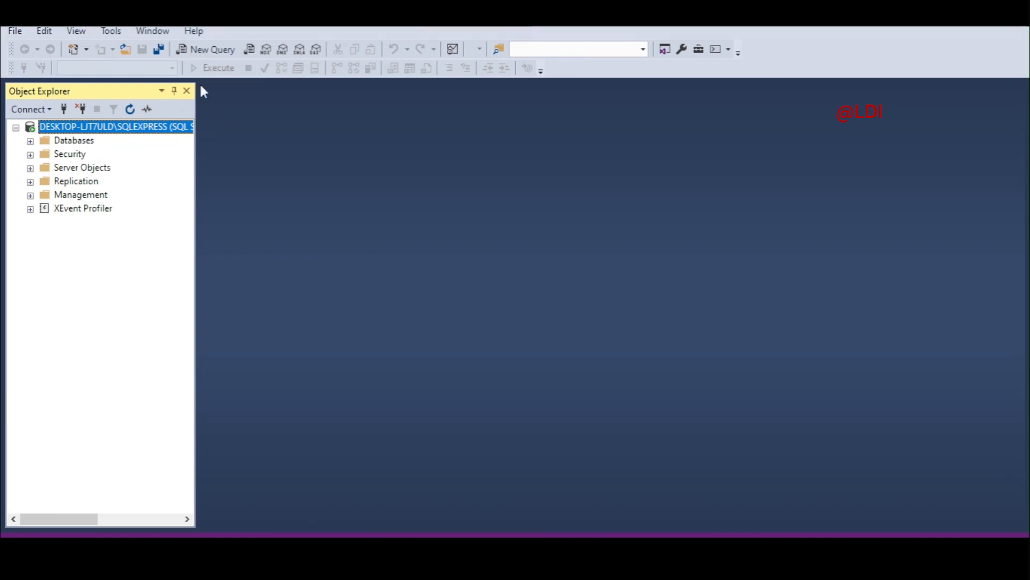
pyautogui.click(200, 49)
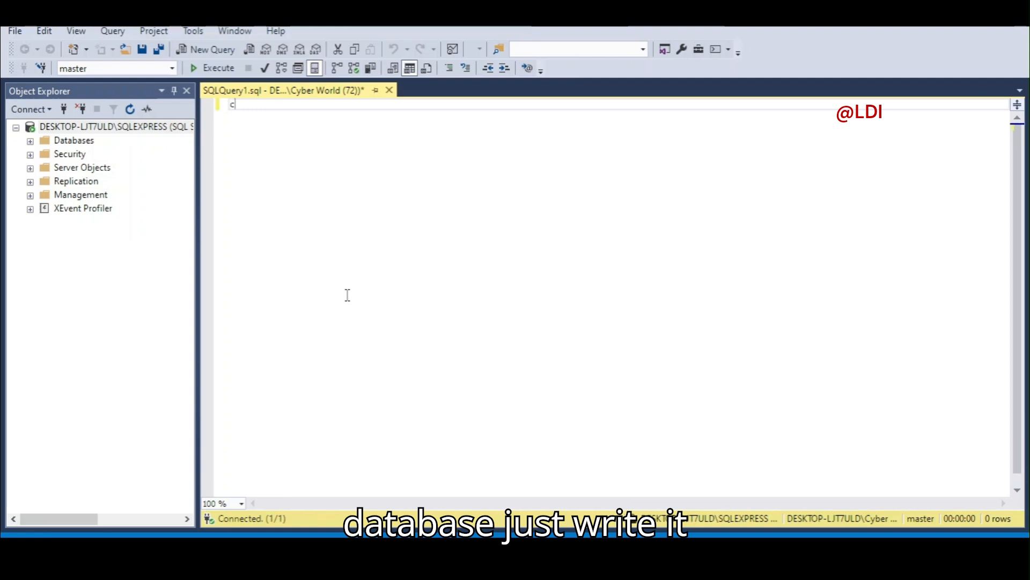
# Write and execute 'create database class', then start a new line below it.
pyautogui.write('craet')
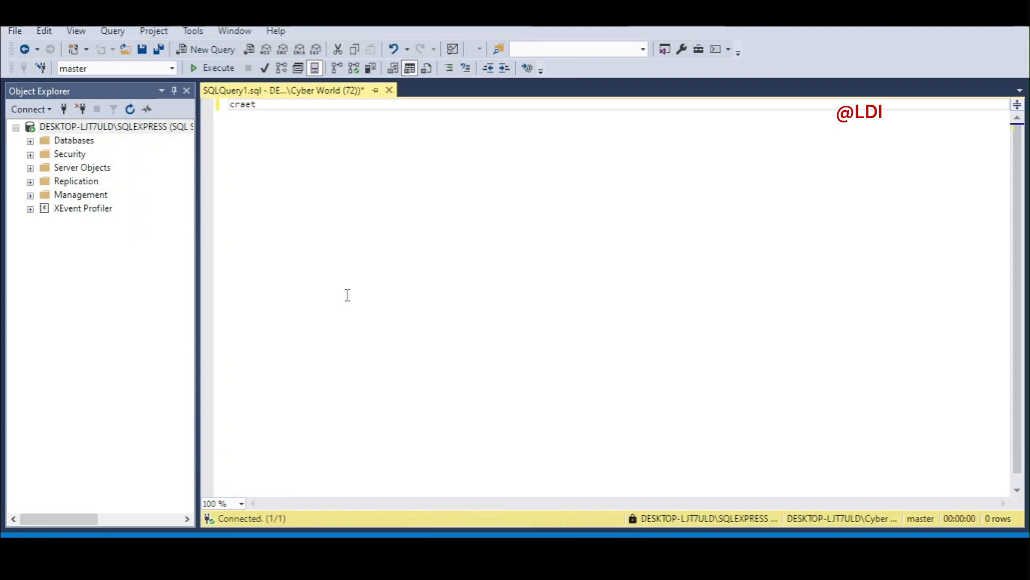
pyautogui.press('BackSpace')
pyautogui.press('BackSpace')
pyautogui.press('BackSpace')
pyautogui.press('BackSpace')
pyautogui.write('eate data')
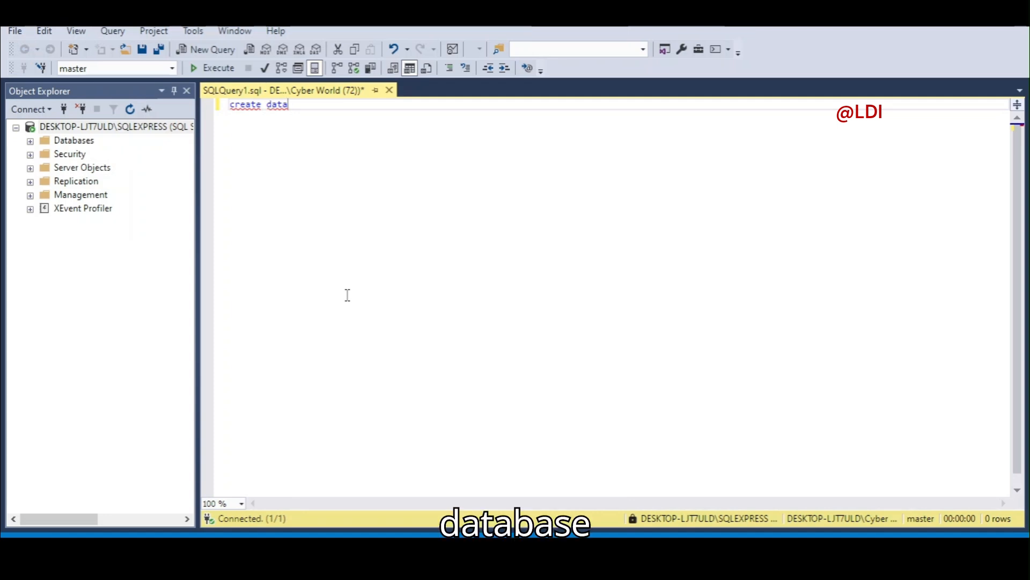
pyautogui.write('base')
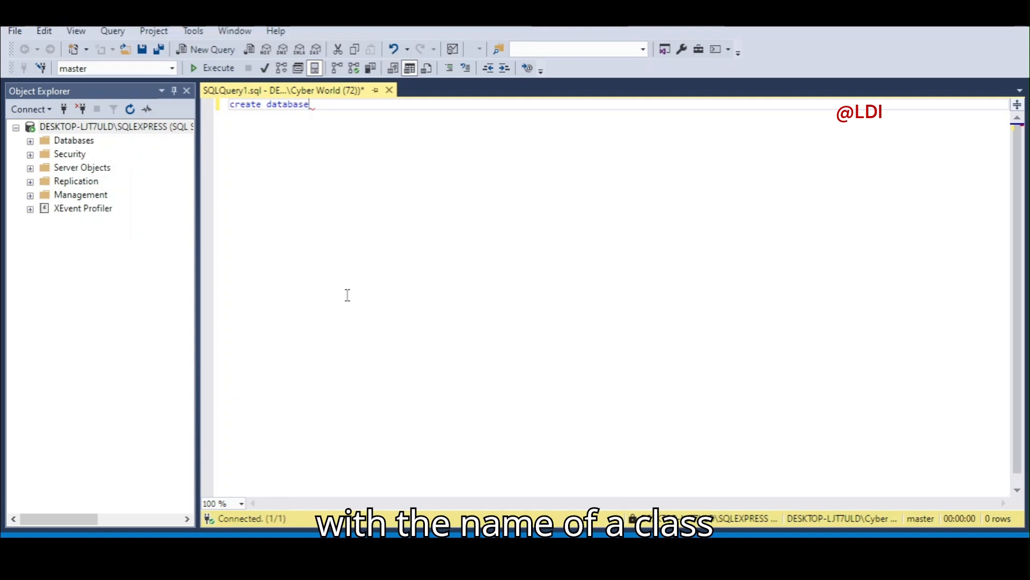
pyautogui.write(' class;')
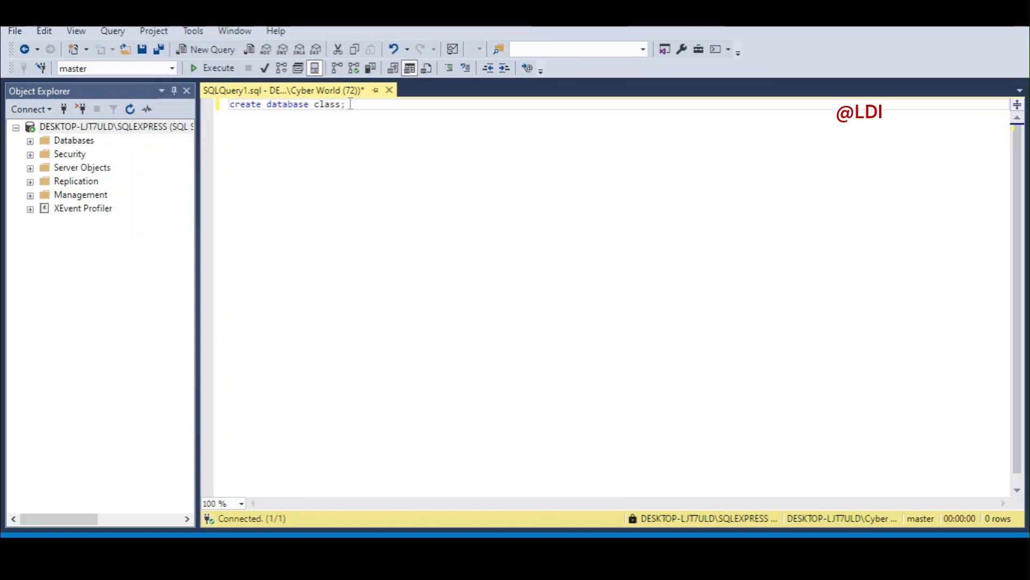
pyautogui.moveTo(346, 103); pyautogui.dragTo(230, 107)
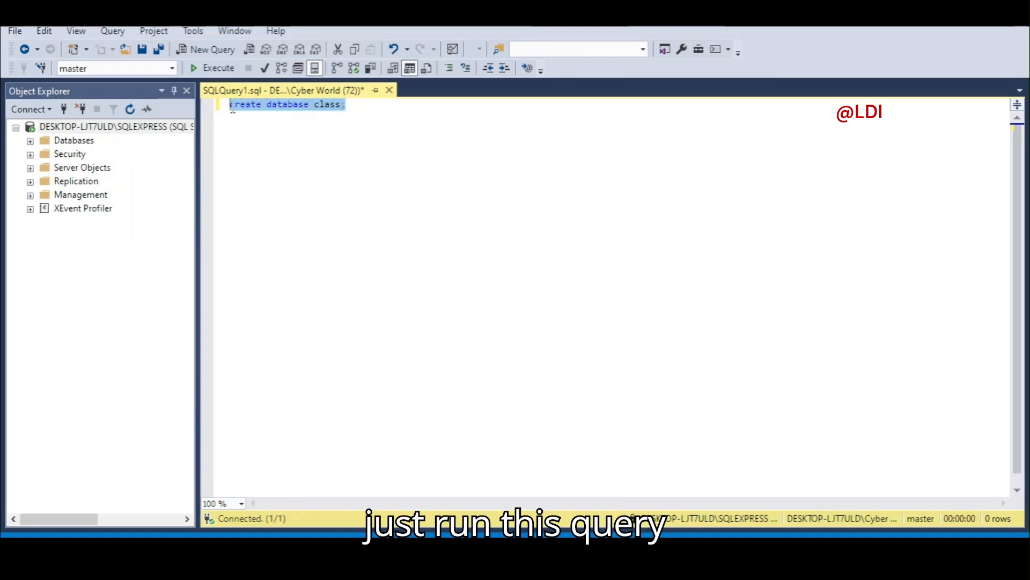
pyautogui.click(215, 68)
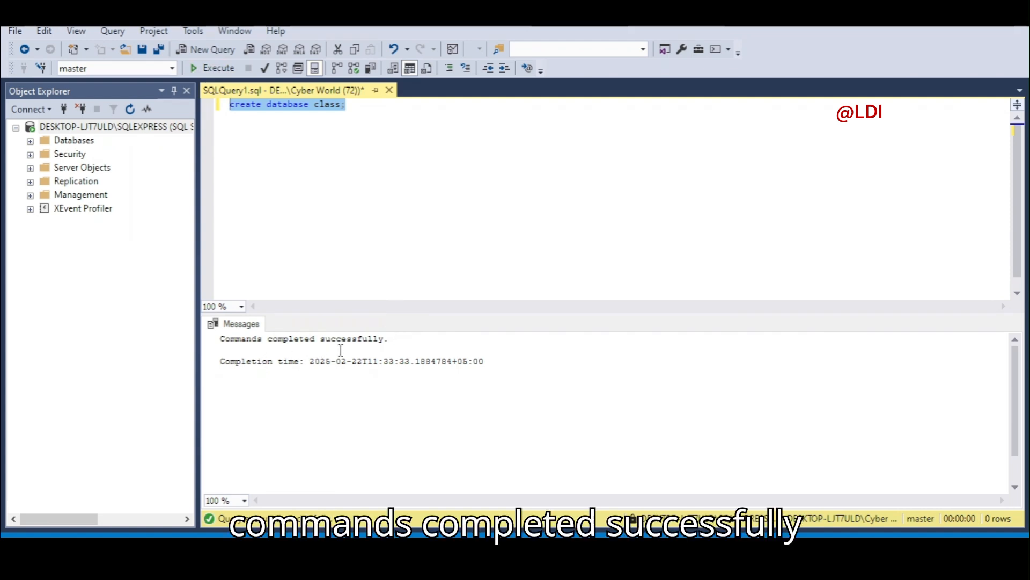
pyautogui.click(363, 105)
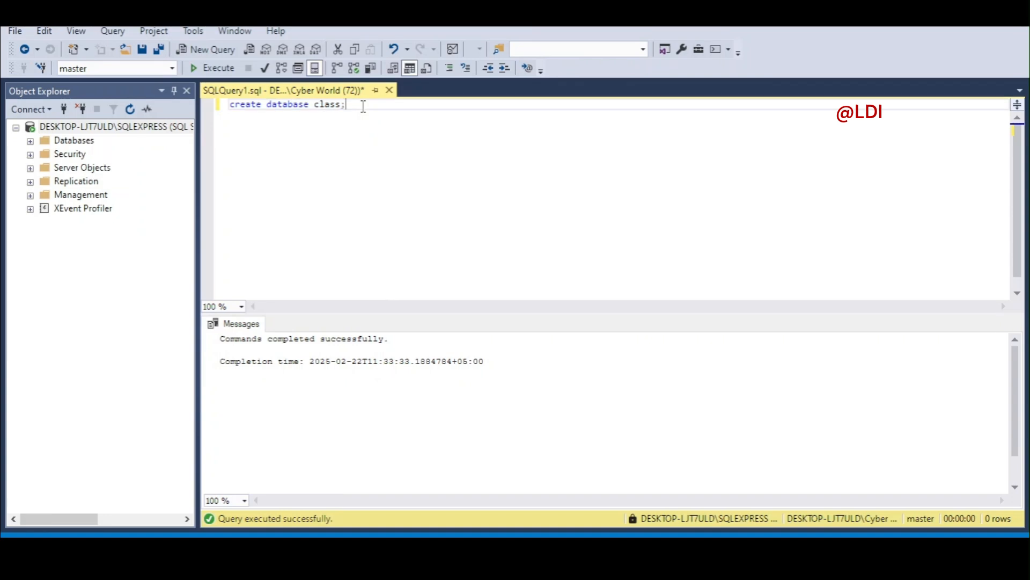
pyautogui.press('Return')
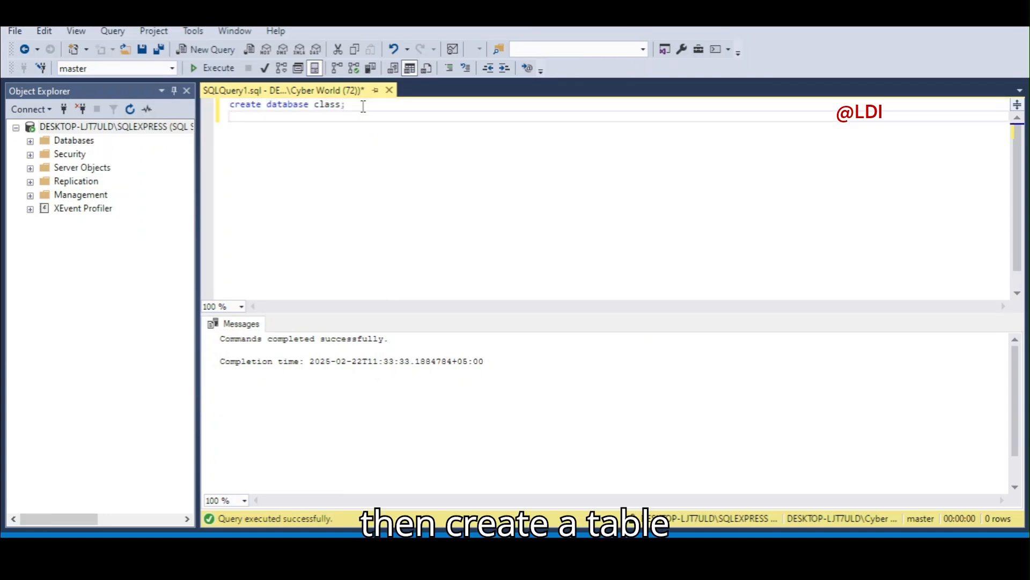
# Write and run CREATE TABLE students with columns student_id int and name varchar(50).
pyautogui.write('creat')
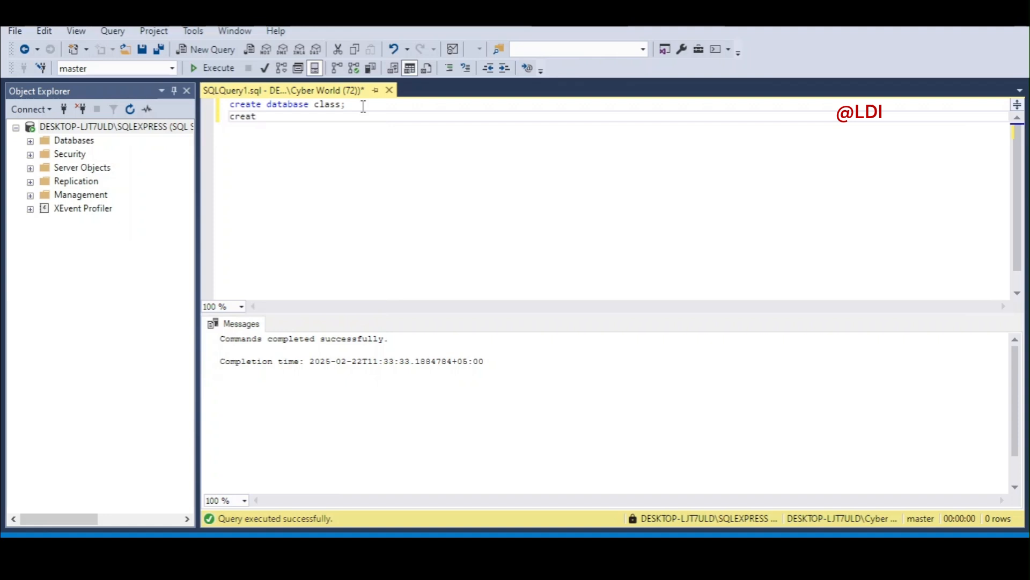
pyautogui.write('e table')
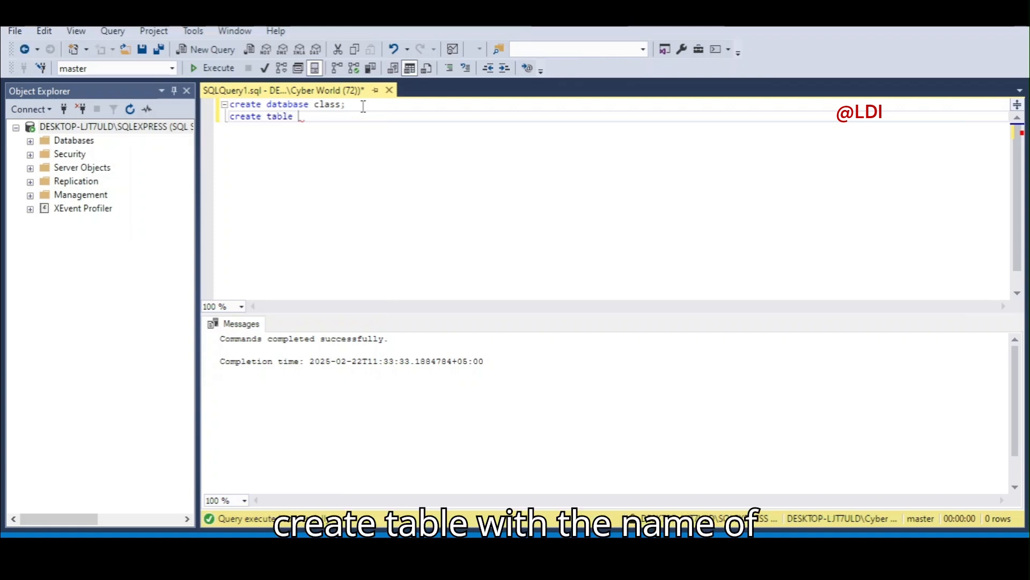
pyautogui.write(' students')
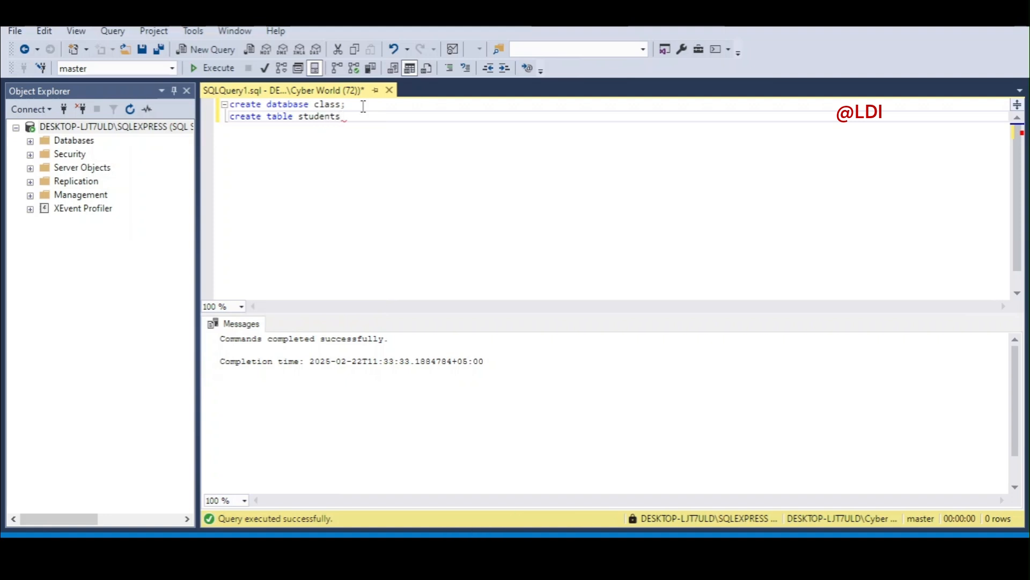
pyautogui.write('()')
pyautogui.press('Return')
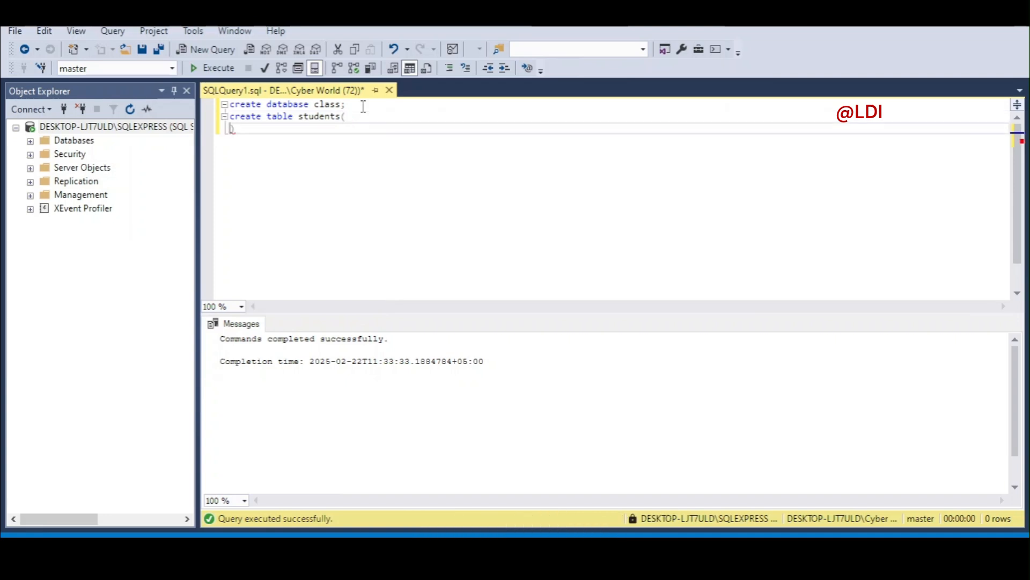
pyautogui.write('udent_id')
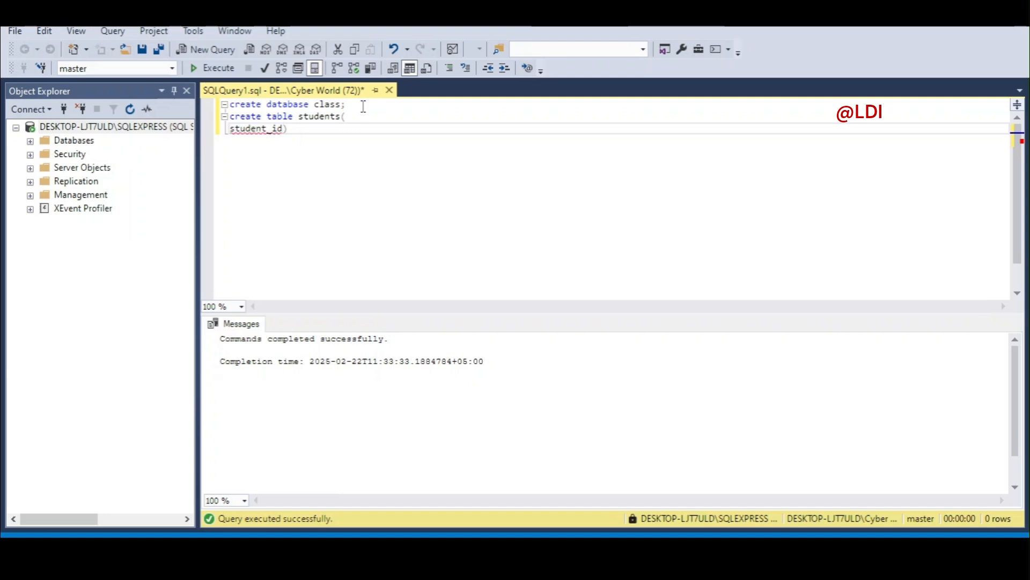
pyautogui.write(' int')
pyautogui.press('Return')
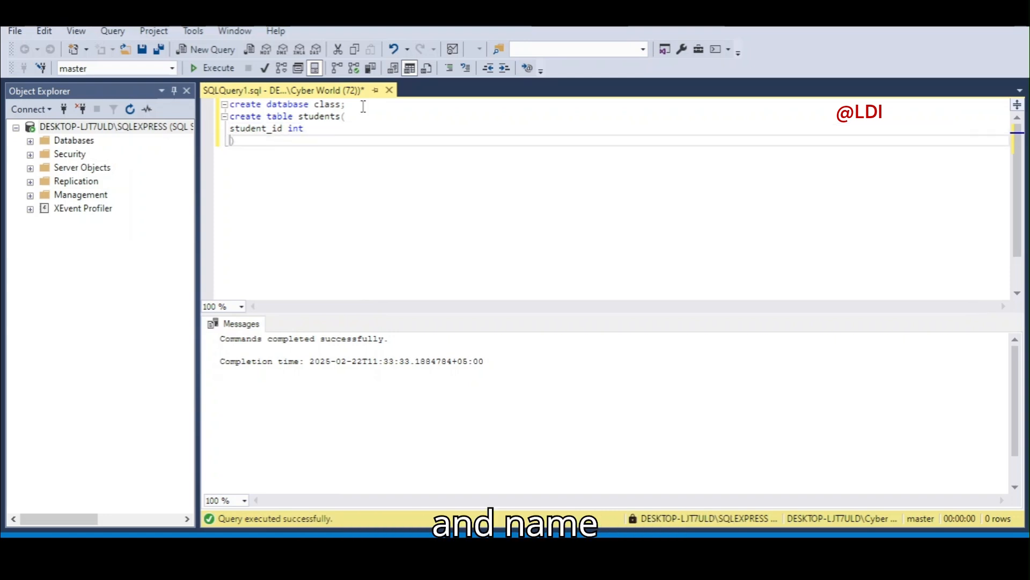
pyautogui.write('name ')
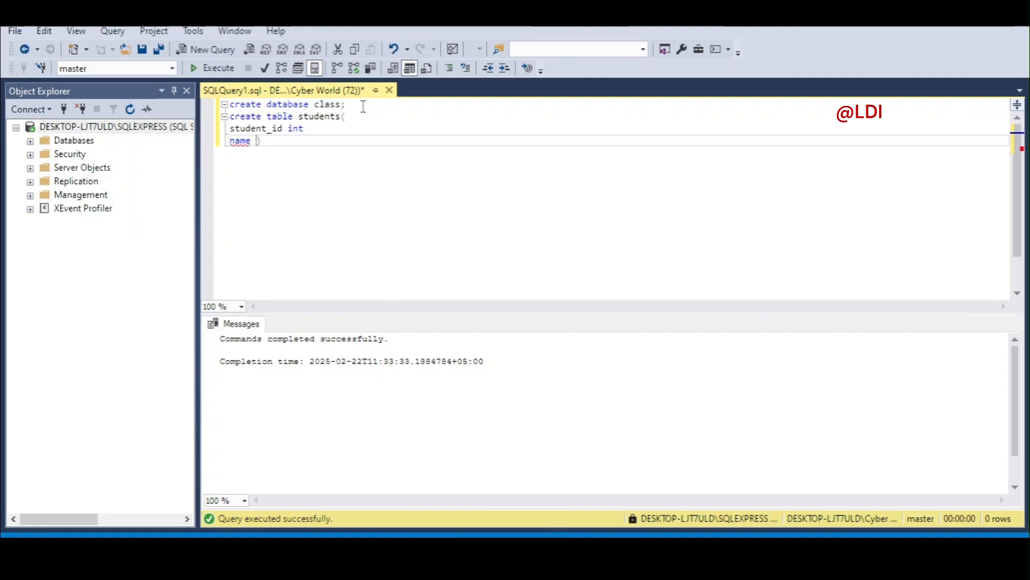
pyautogui.write('varchar(')
pyautogui.write('50)')
pyautogui.press('Return')
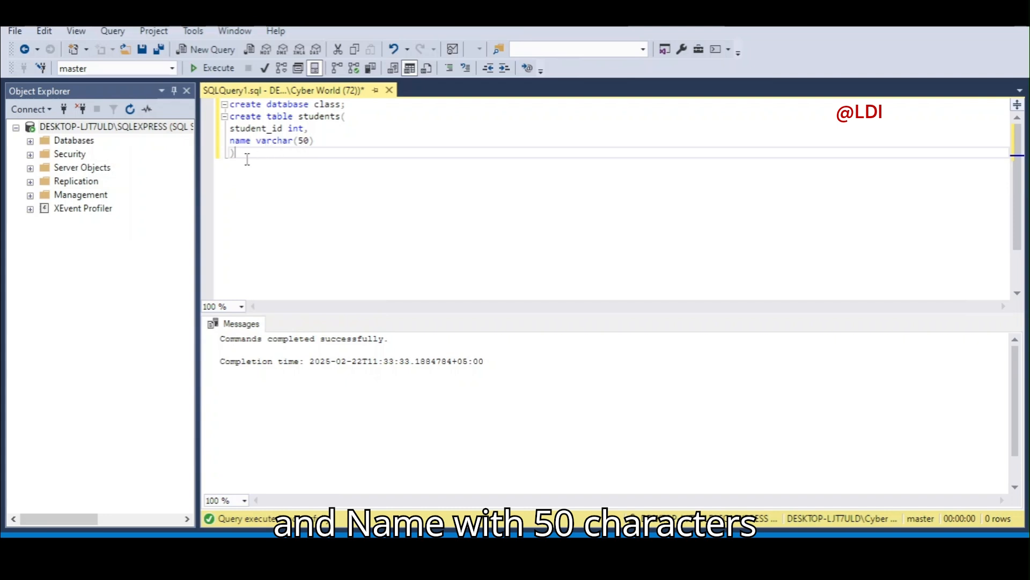
pyautogui.moveTo(241, 155); pyautogui.dragTo(225, 123)
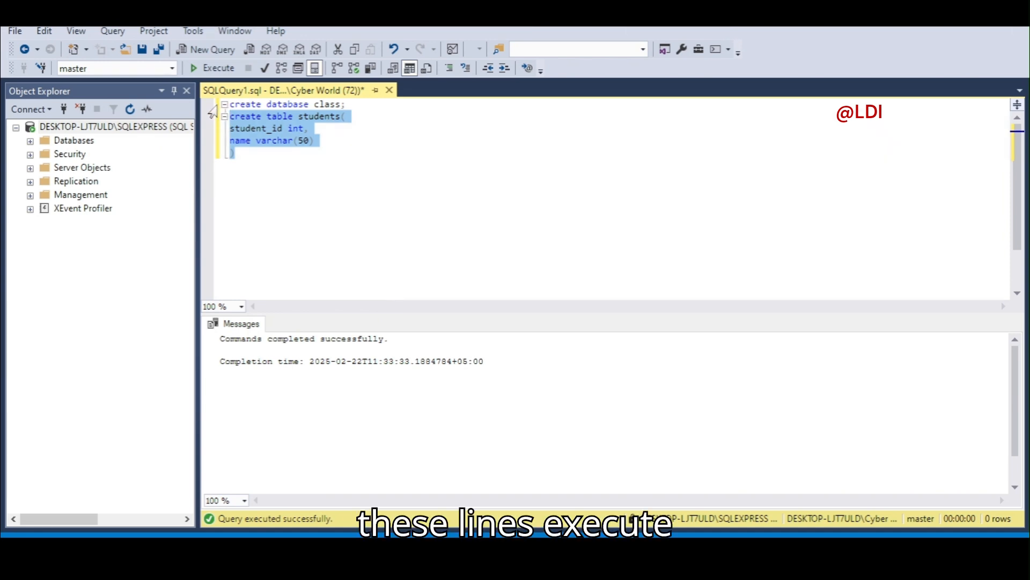
pyautogui.click(215, 69)
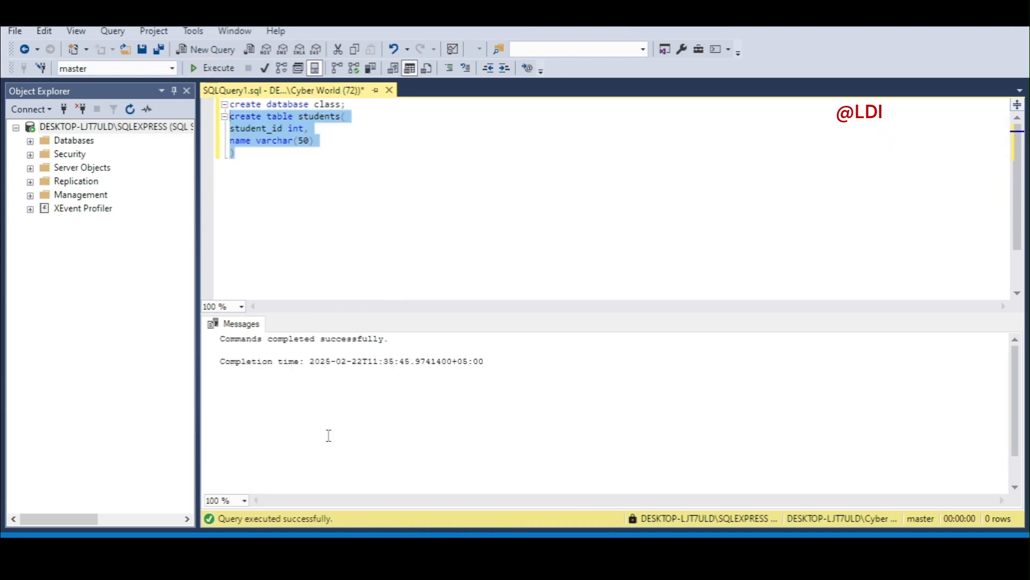
pyautogui.click(267, 164)
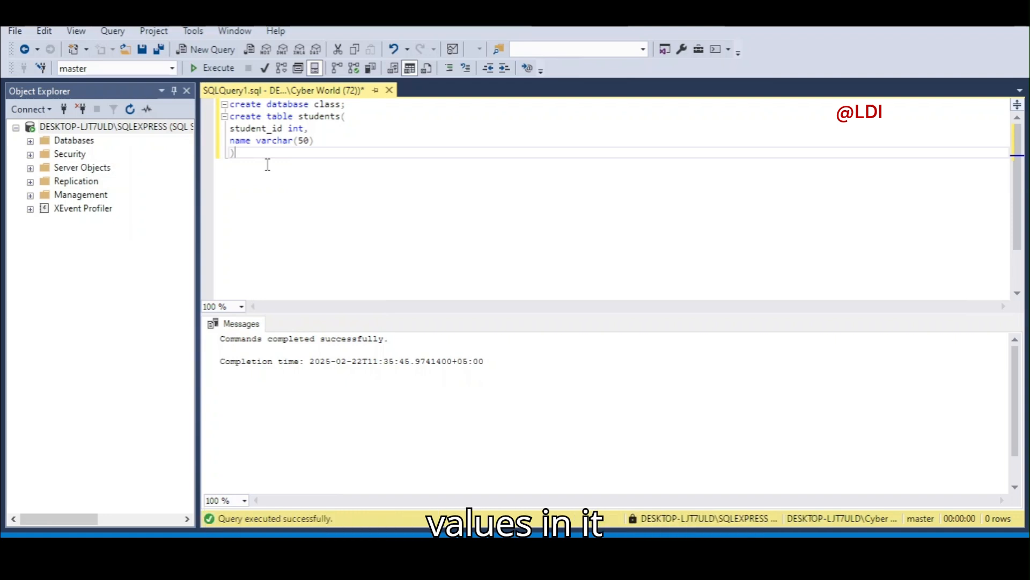
# Begin the statement 'insert into students(student_id,name) values(1,' on a new line.
pyautogui.press('Return')
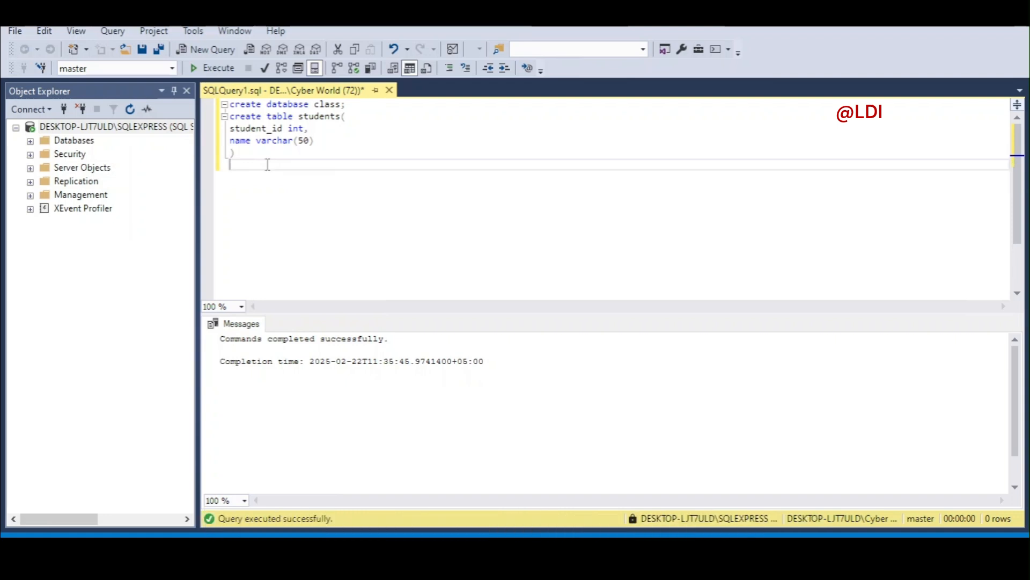
pyautogui.press('Return')
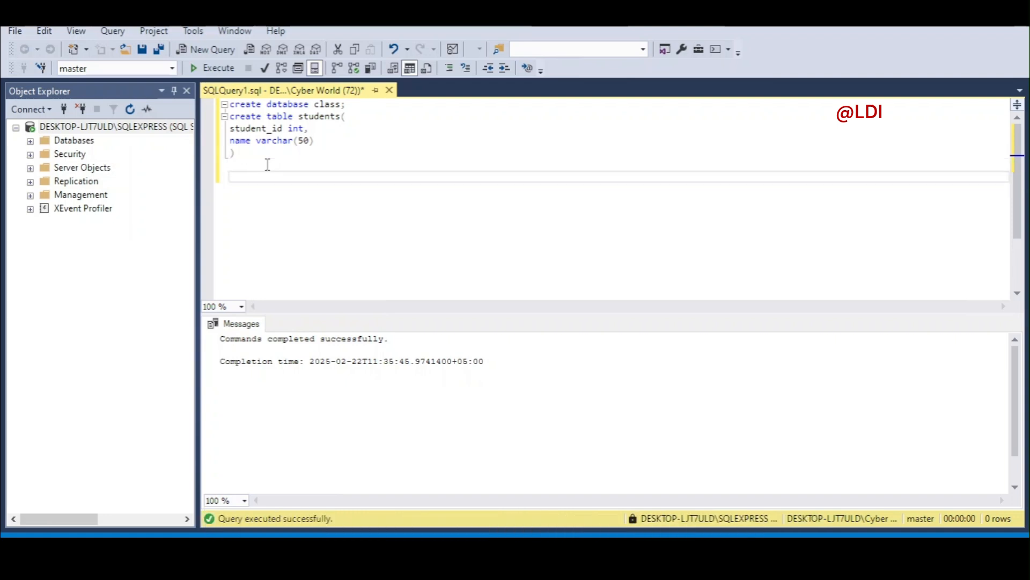
pyautogui.write('insert into ')
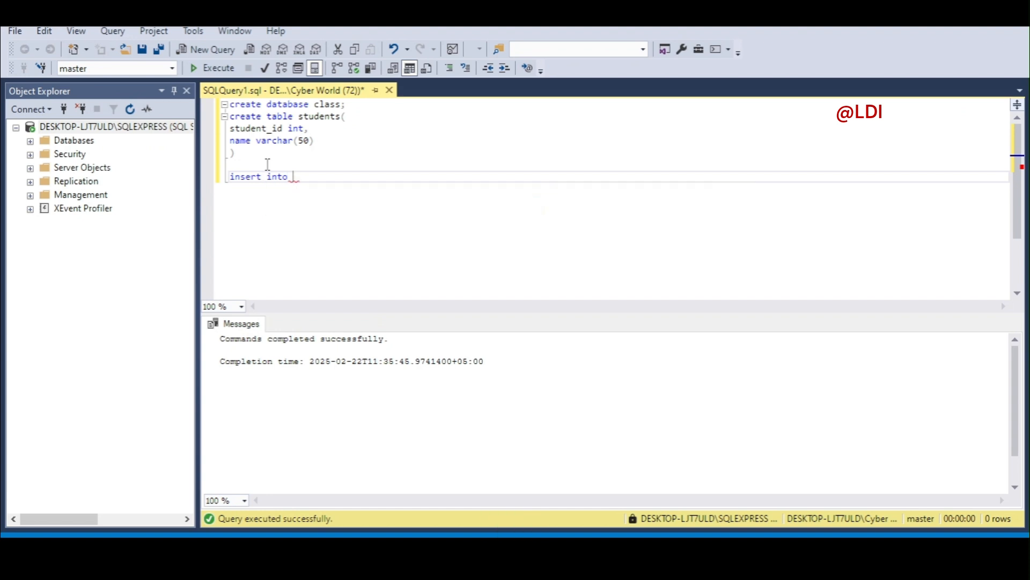
pyautogui.write('stud')
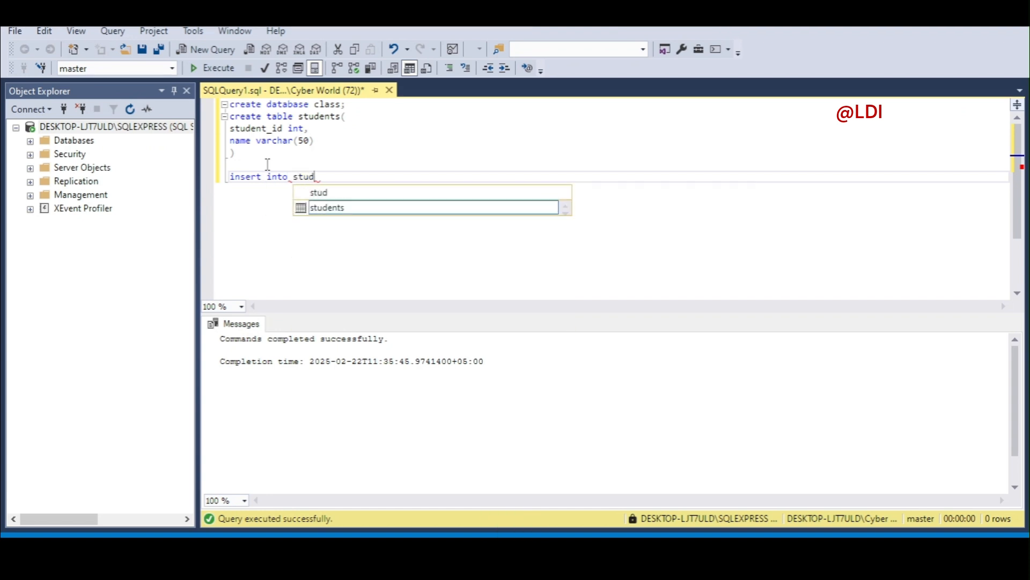
pyautogui.write('ents')
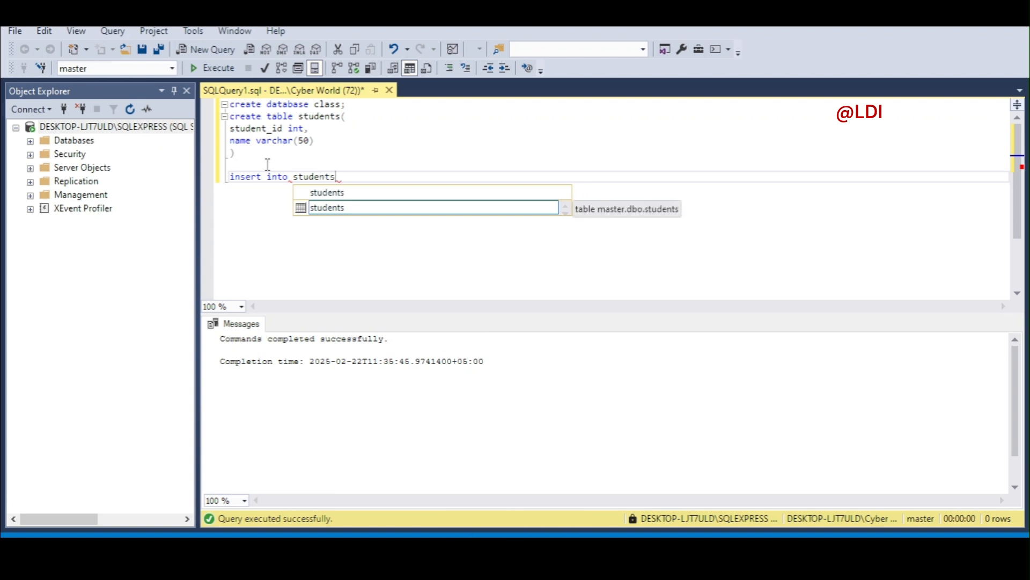
pyautogui.write('(')
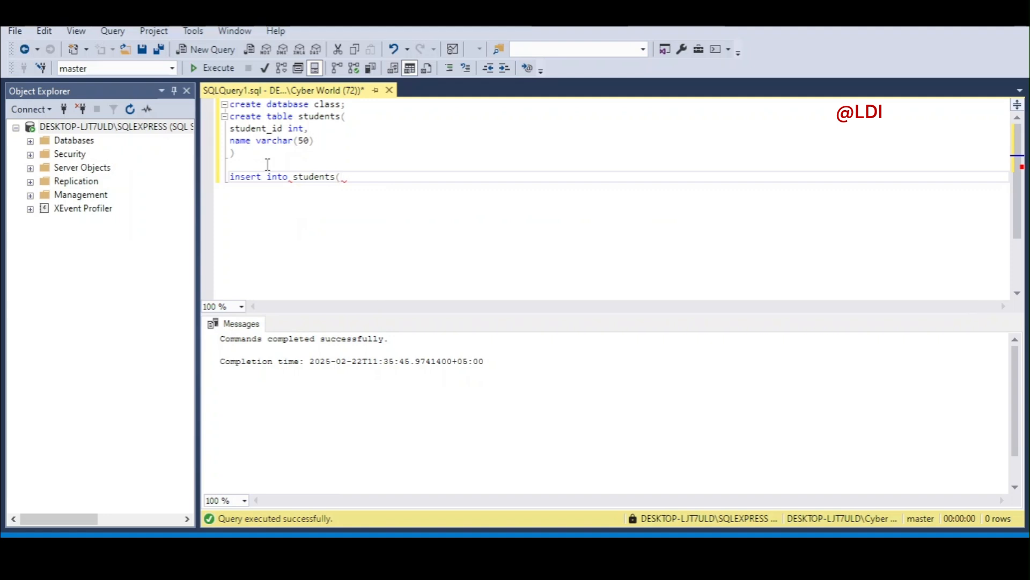
pyautogui.write('s')
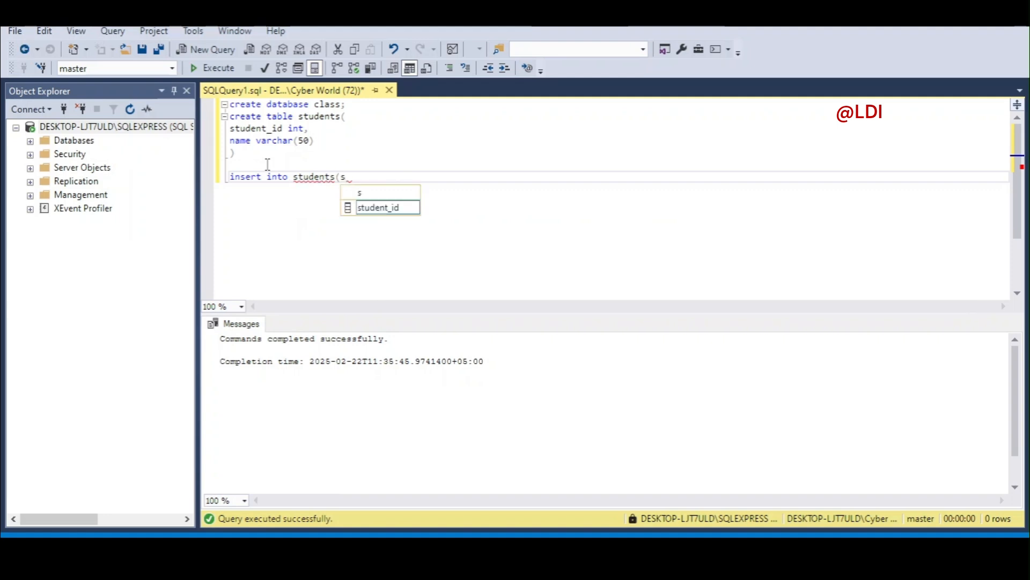
pyautogui.write('tudent')
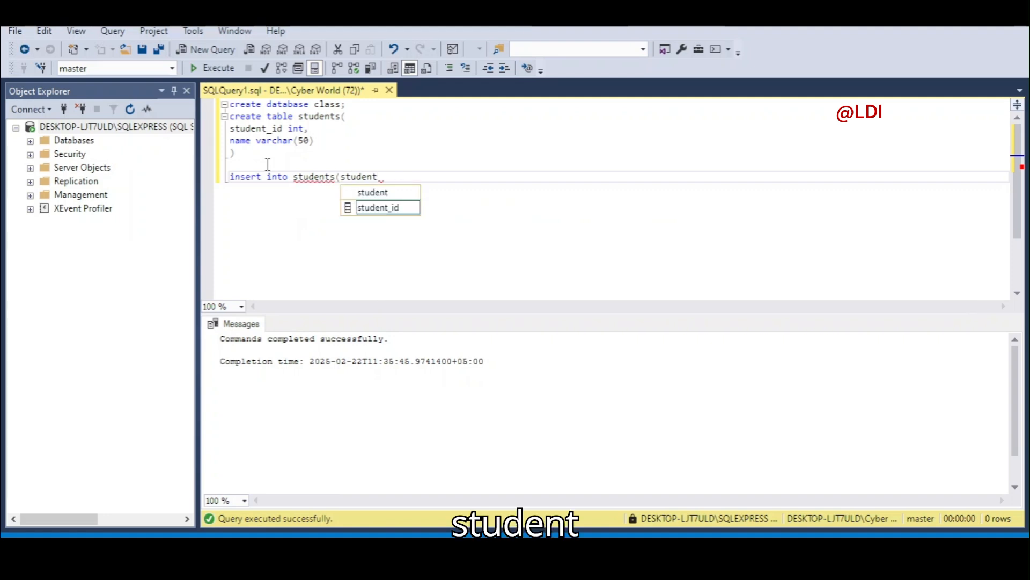
pyautogui.press('Down')
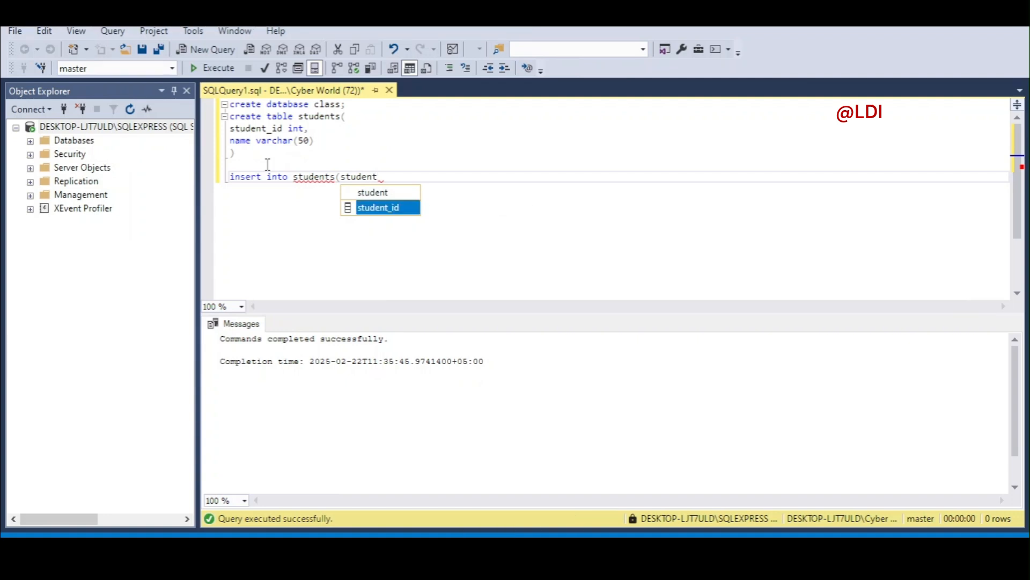
pyautogui.press('Tab')
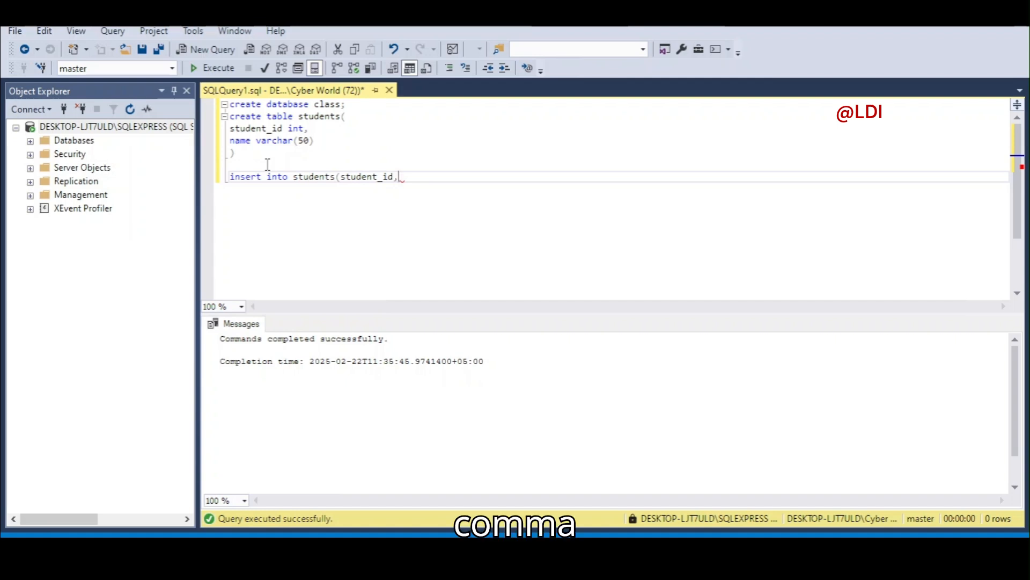
pyautogui.write(',name')
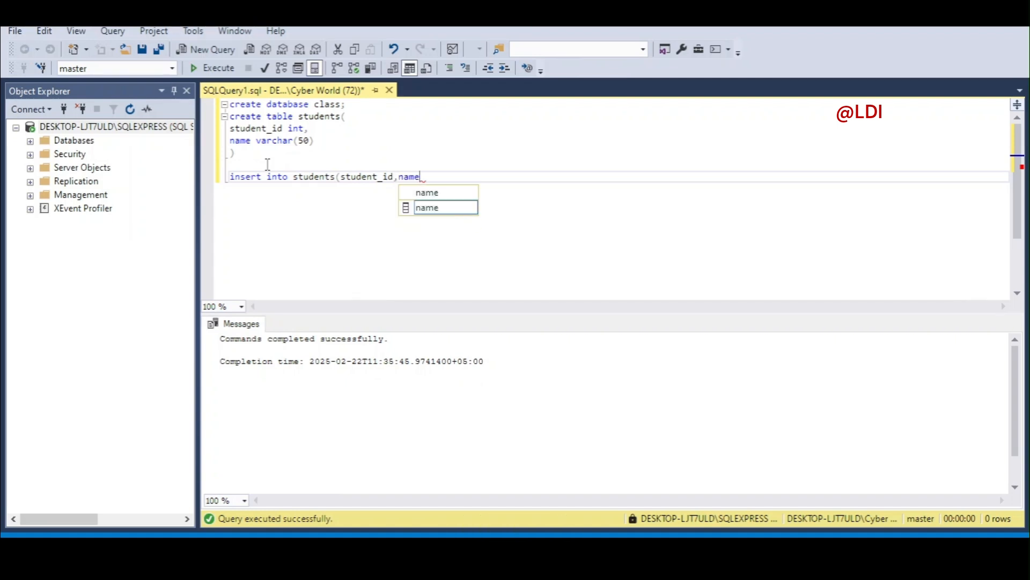
pyautogui.press('Escape')
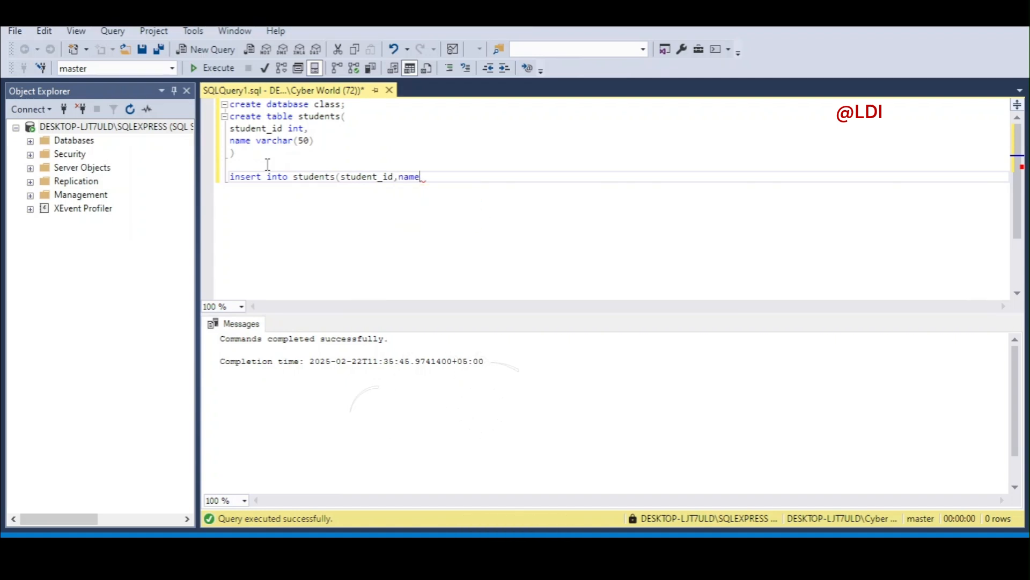
pyautogui.write(')')
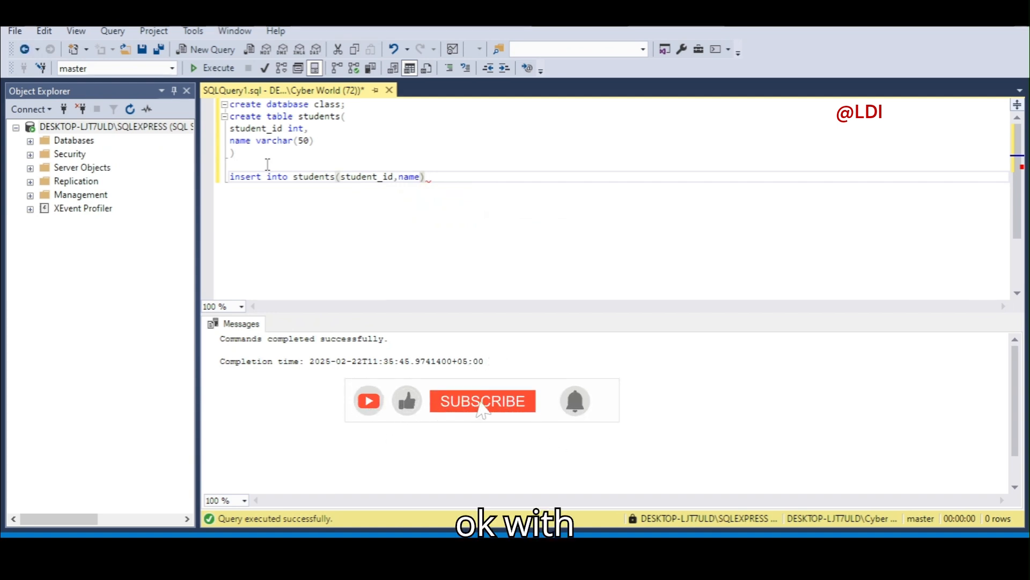
pyautogui.write(' values')
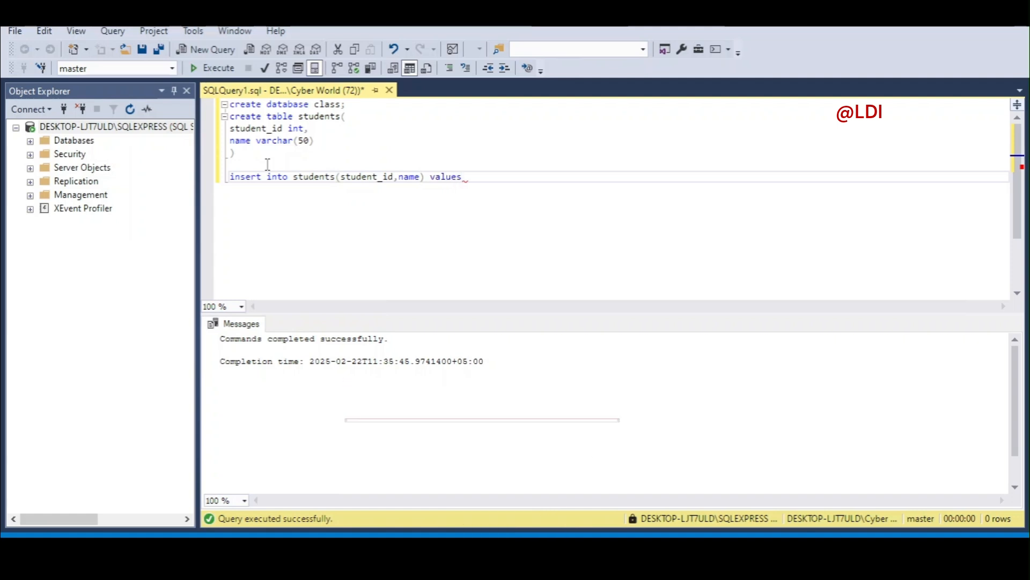
pyautogui.write('(')
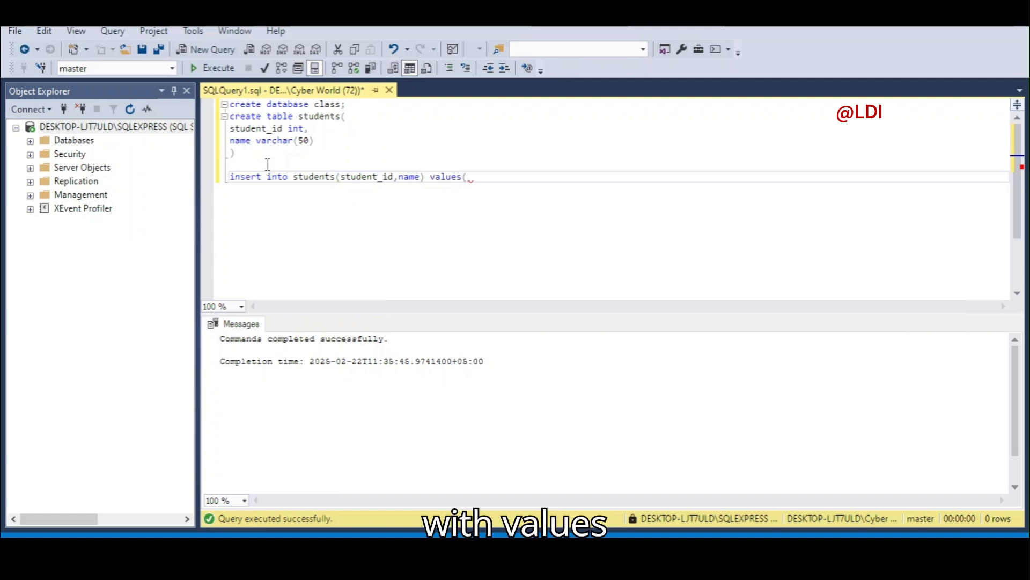
pyautogui.write('1')
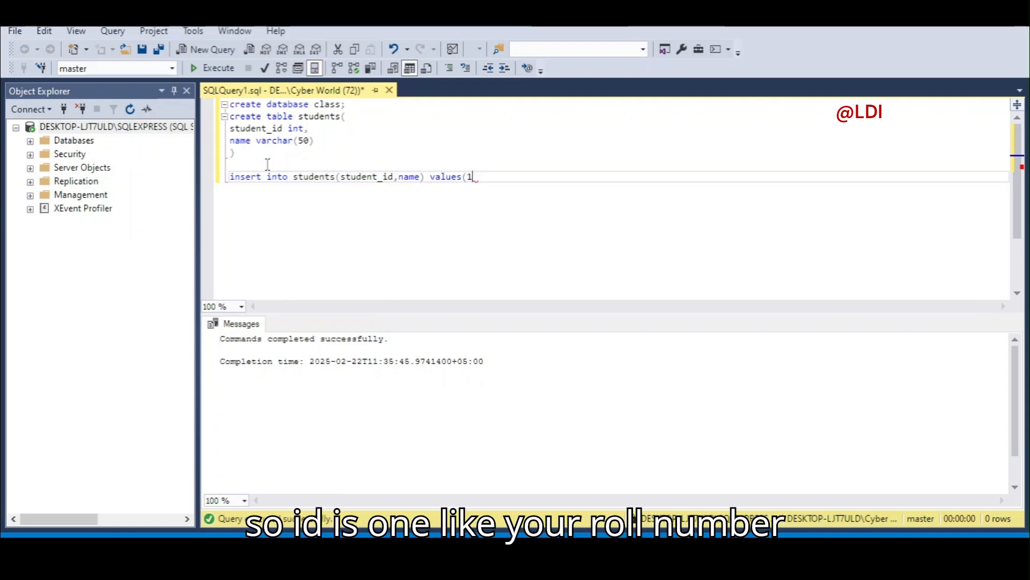
pyautogui.write(",'manha');")
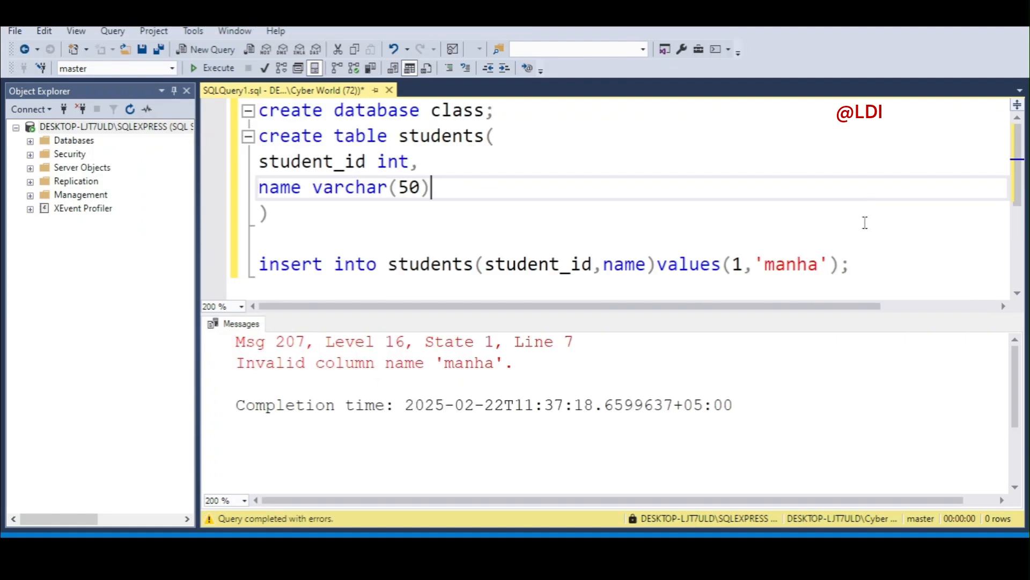
# Enlarge the editor, then select and execute the INSERT of 1, 'manha' (1 row affected).
pyautogui.click(862, 267)
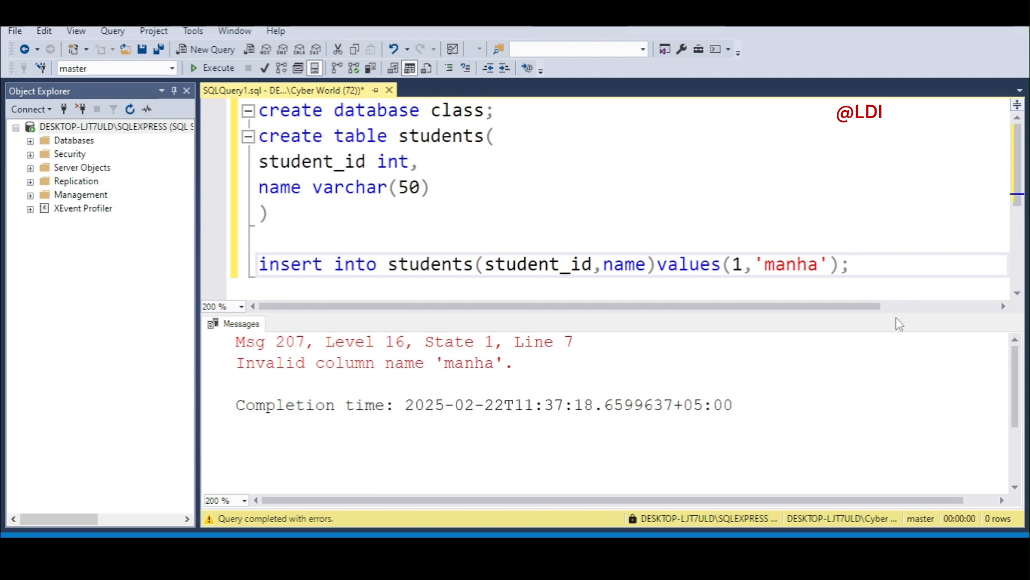
pyautogui.moveTo(895, 315); pyautogui.dragTo(886, 415)
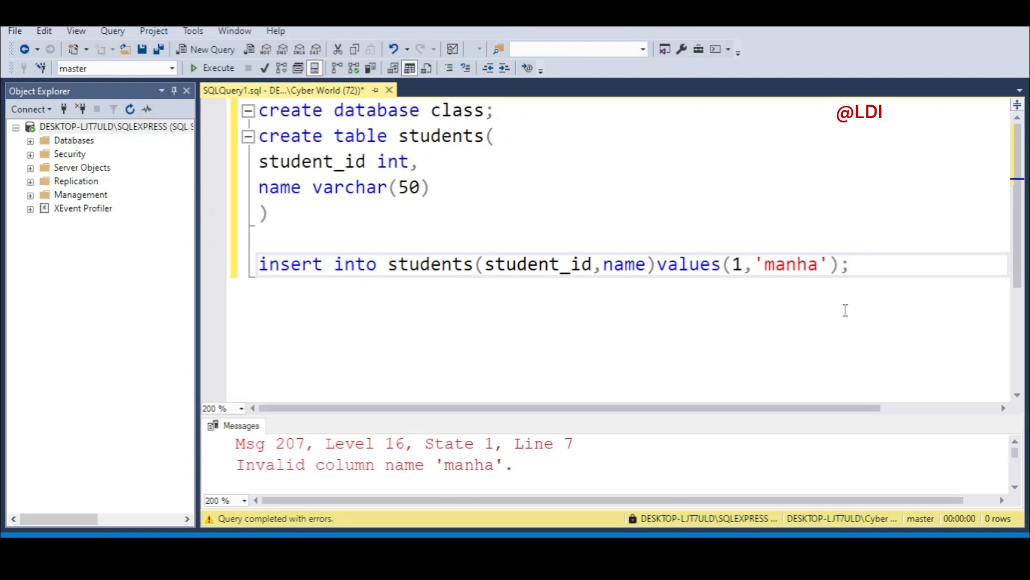
pyautogui.click(774, 318)
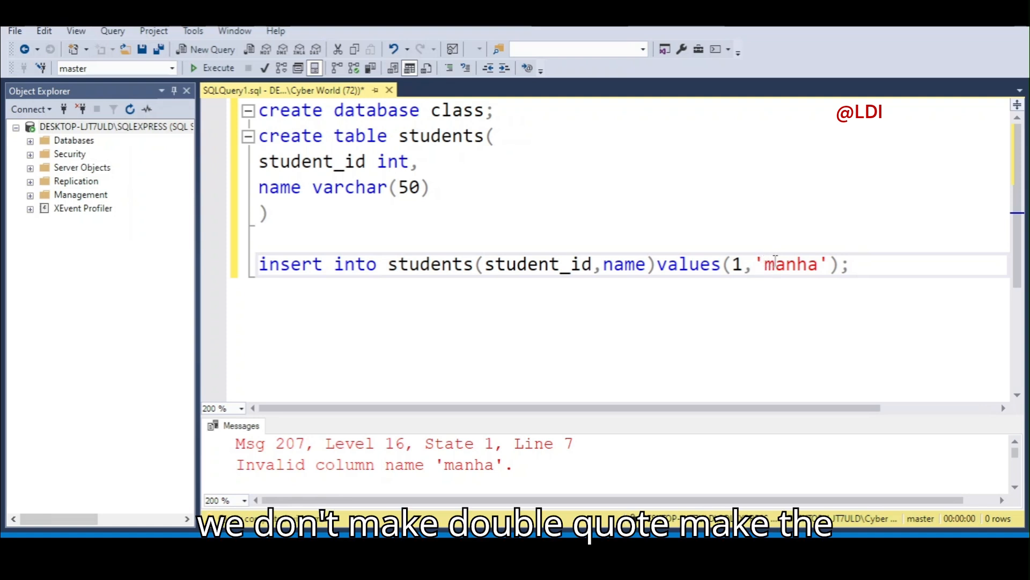
pyautogui.moveTo(857, 276); pyautogui.dragTo(259, 259)
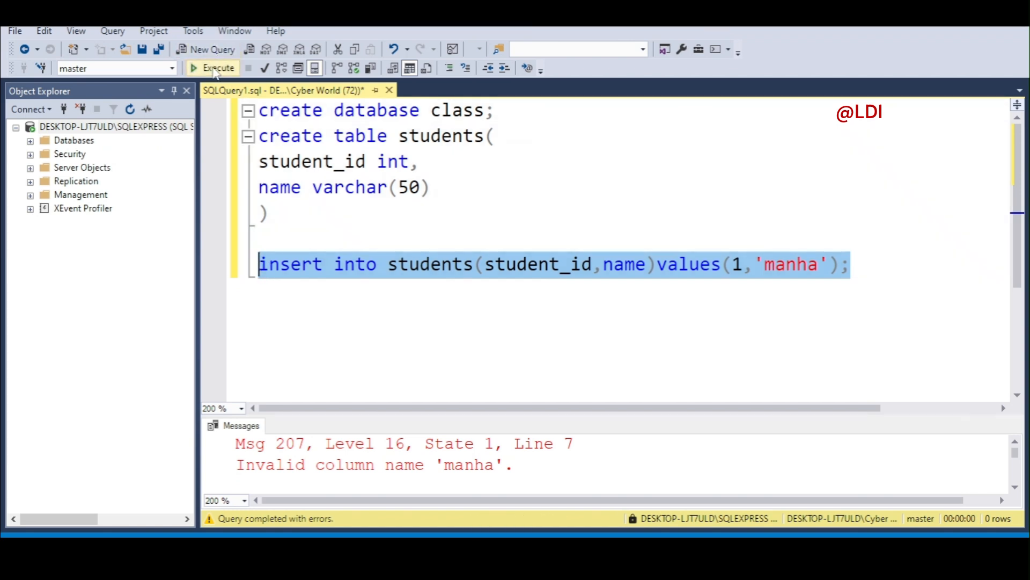
pyautogui.click(215, 69)
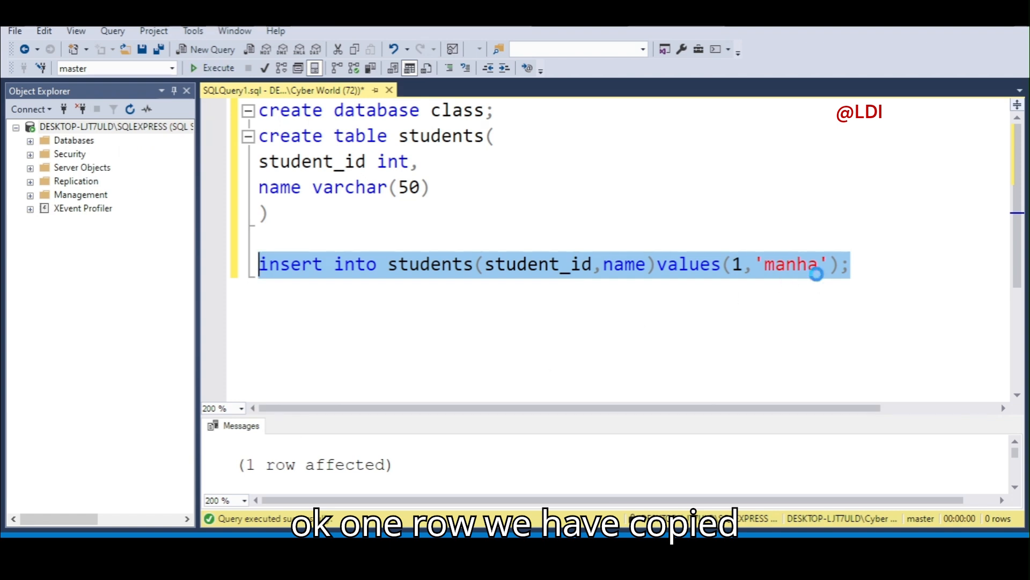
# Duplicate the insert as values(2,'tuaha') and execute both insert statements.
pyautogui.hotkey('ctrl', 'c')
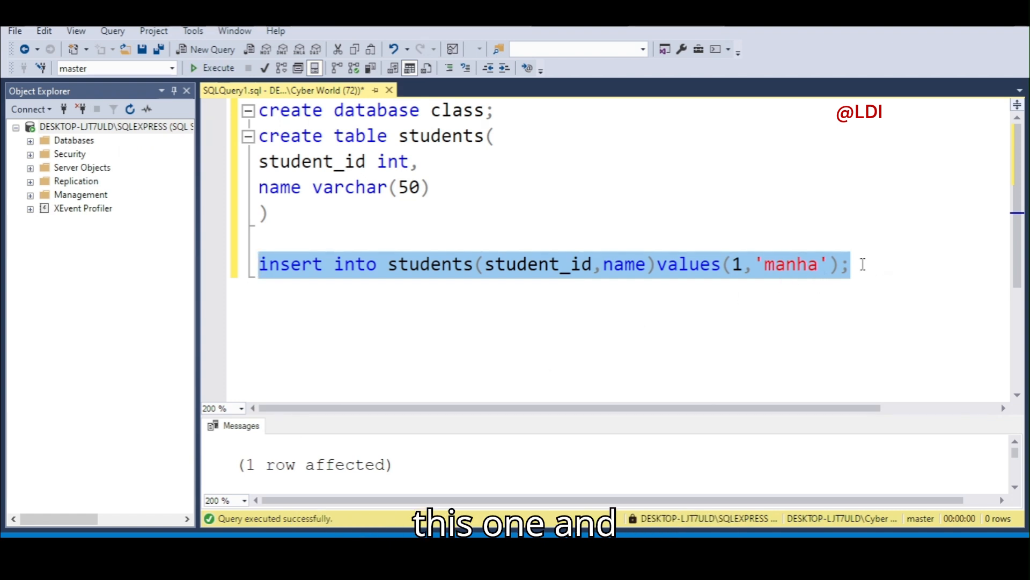
pyautogui.click(863, 264)
pyautogui.press('Return')
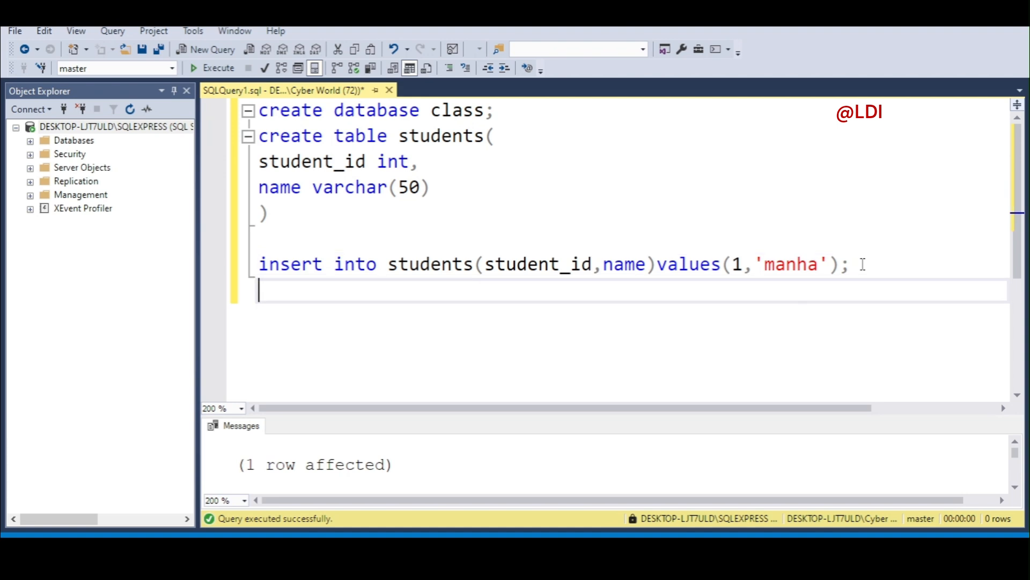
pyautogui.hotkey('ctrl', 'v')
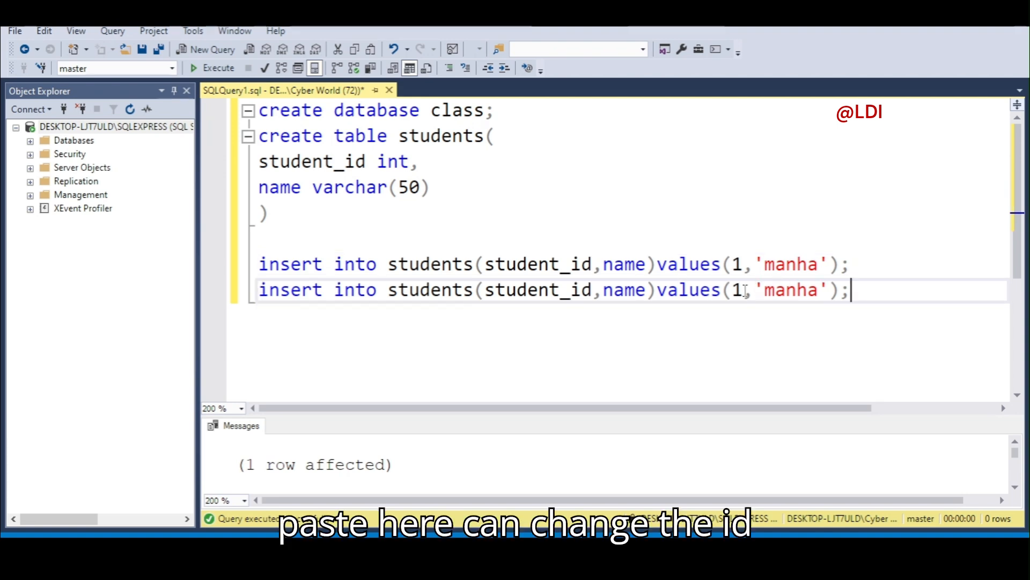
pyautogui.click(746, 291)
pyautogui.press('BackSpace')
pyautogui.write('2')
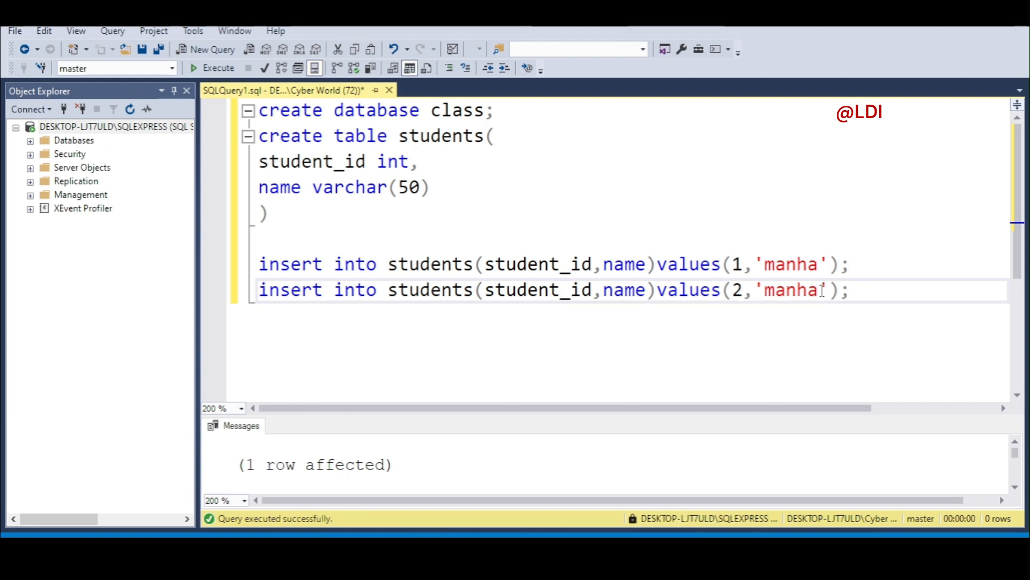
pyautogui.click(823, 291)
pyautogui.press('BackSpace')
pyautogui.press('BackSpace')
pyautogui.press('BackSpace')
pyautogui.press('BackSpace')
pyautogui.press('BackSpace')
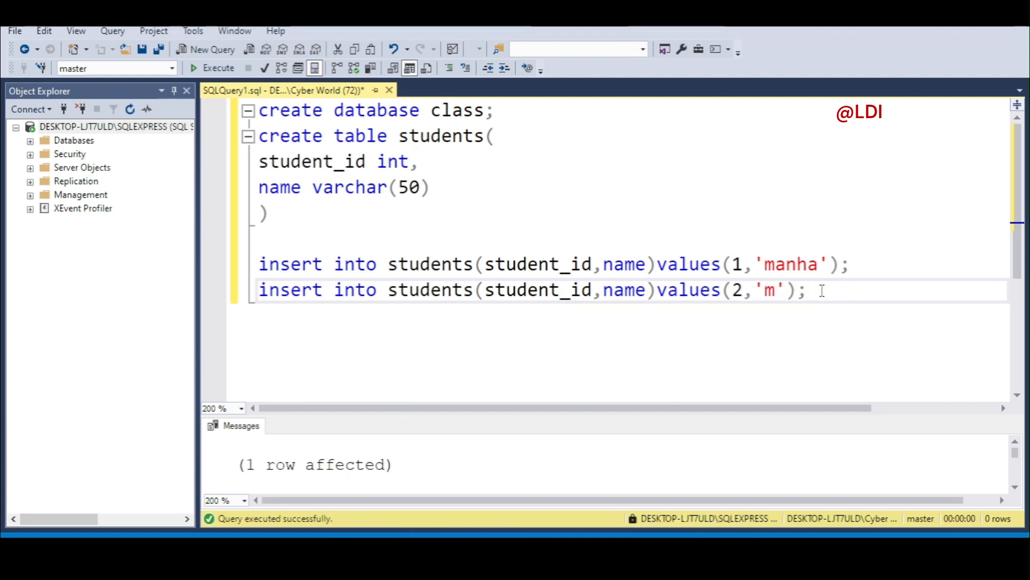
pyautogui.write('t')
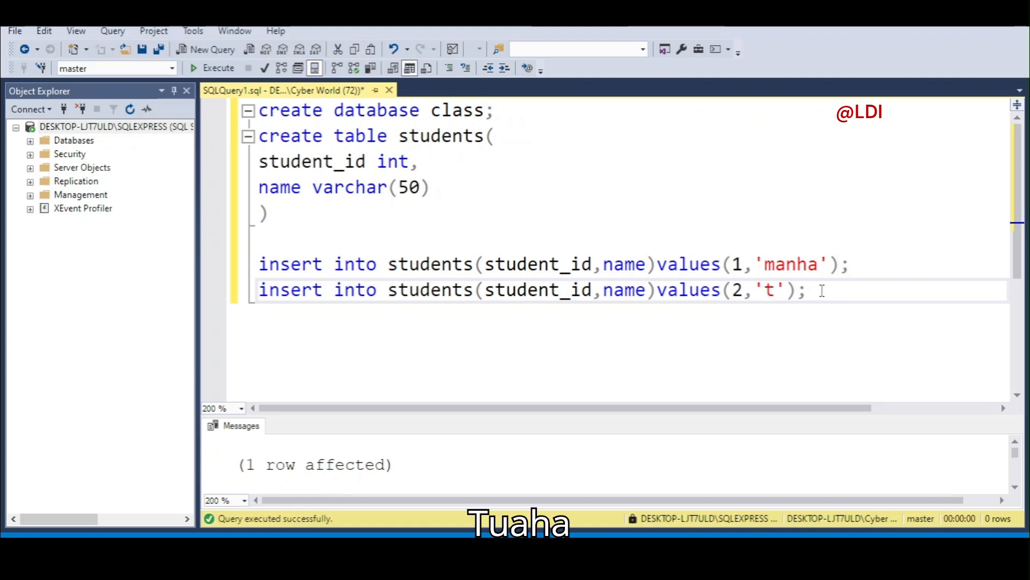
pyautogui.write('uaha')
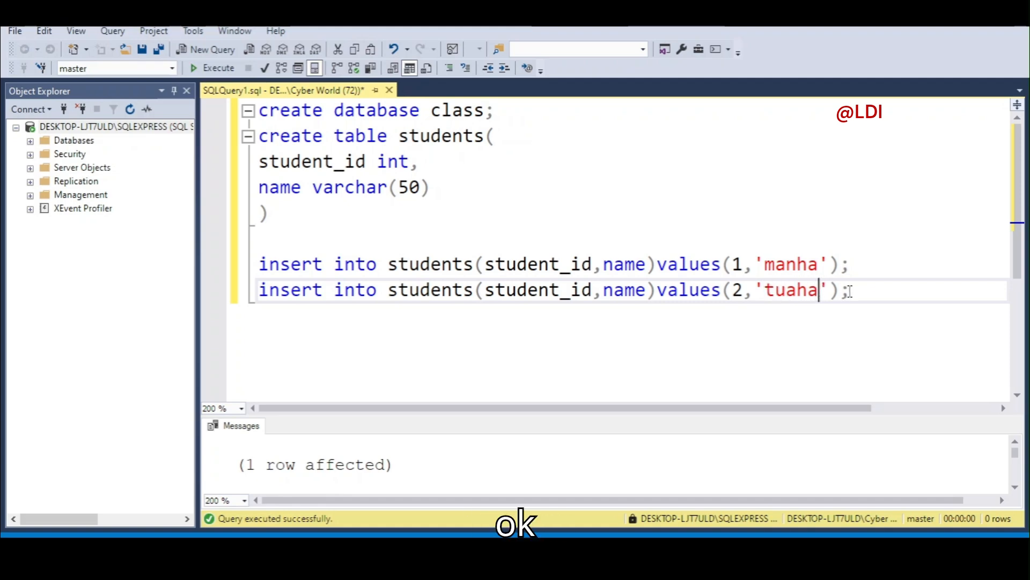
pyautogui.moveTo(850, 294); pyautogui.dragTo(259, 263)
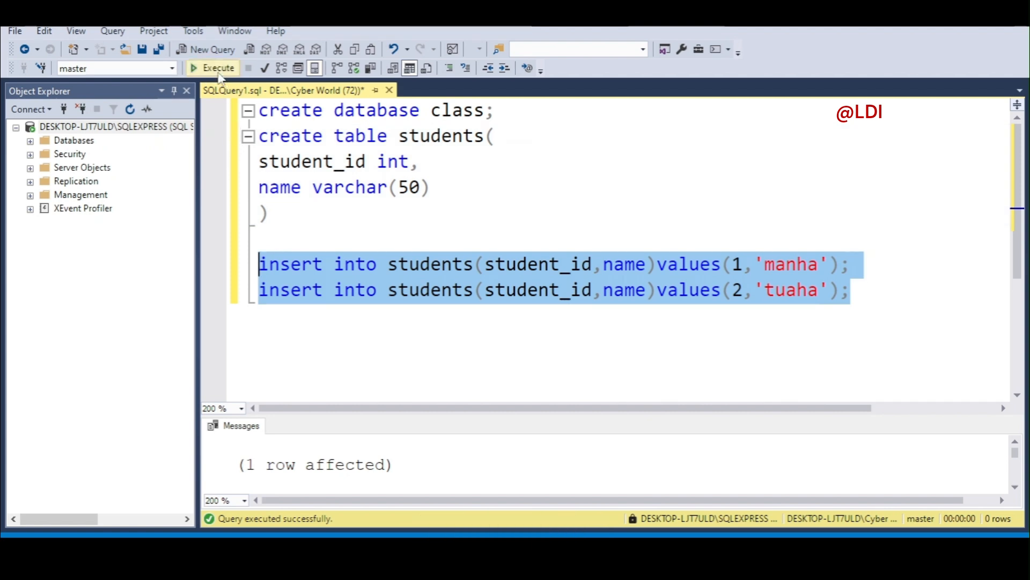
pyautogui.click(218, 68)
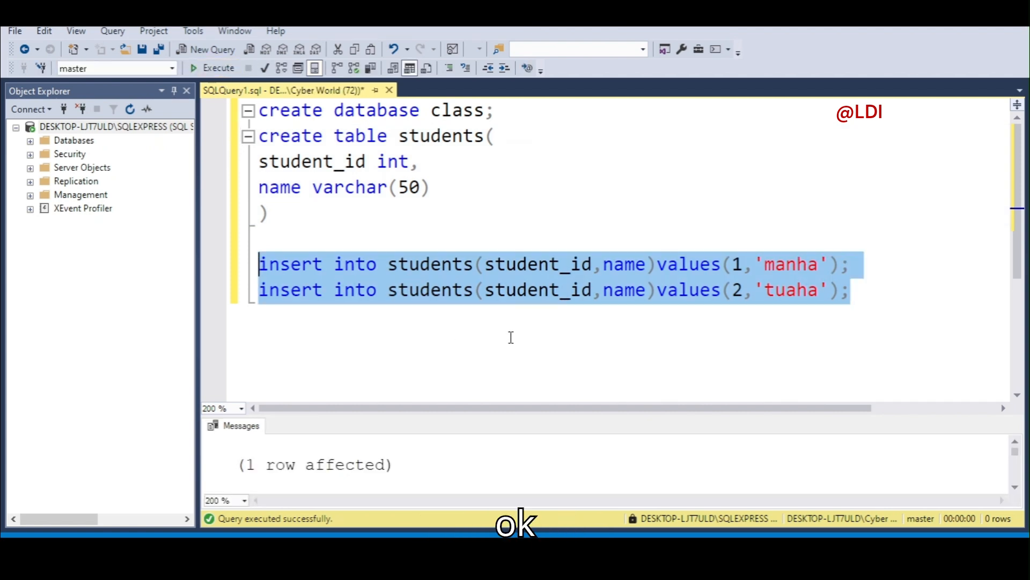
# Write 'select * from students' on a new line below the insert statements.
pyautogui.click(857, 291)
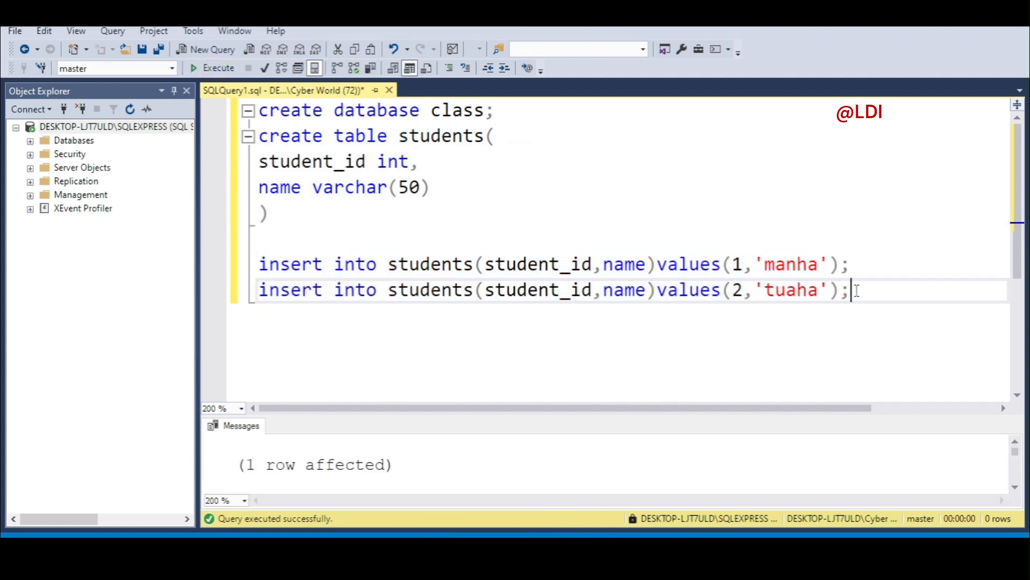
pyautogui.press('Return')
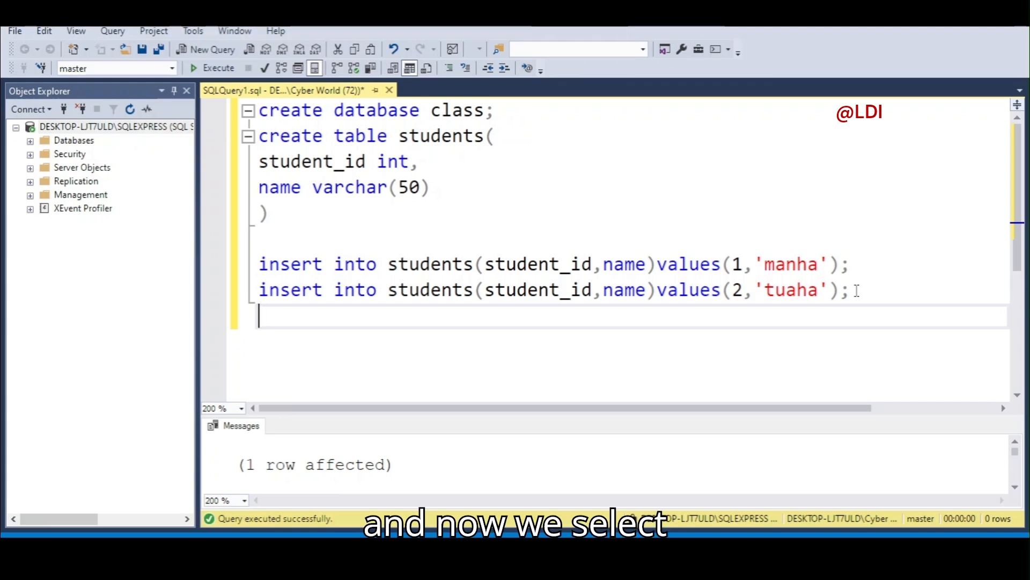
pyautogui.write('s')
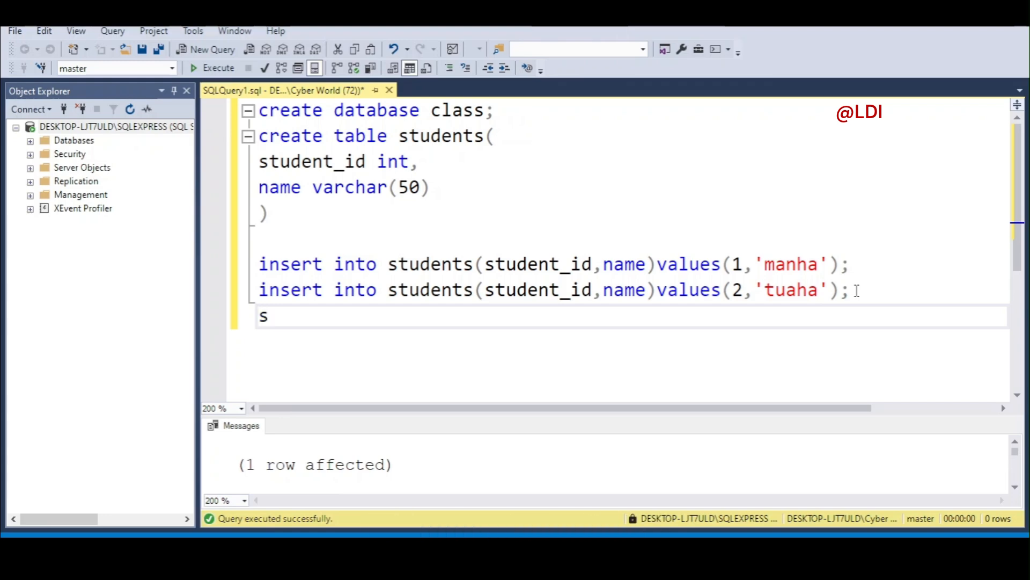
pyautogui.write('le')
pyautogui.press('BackSpace')
pyautogui.press('BackSpace')
pyautogui.write('elect ')
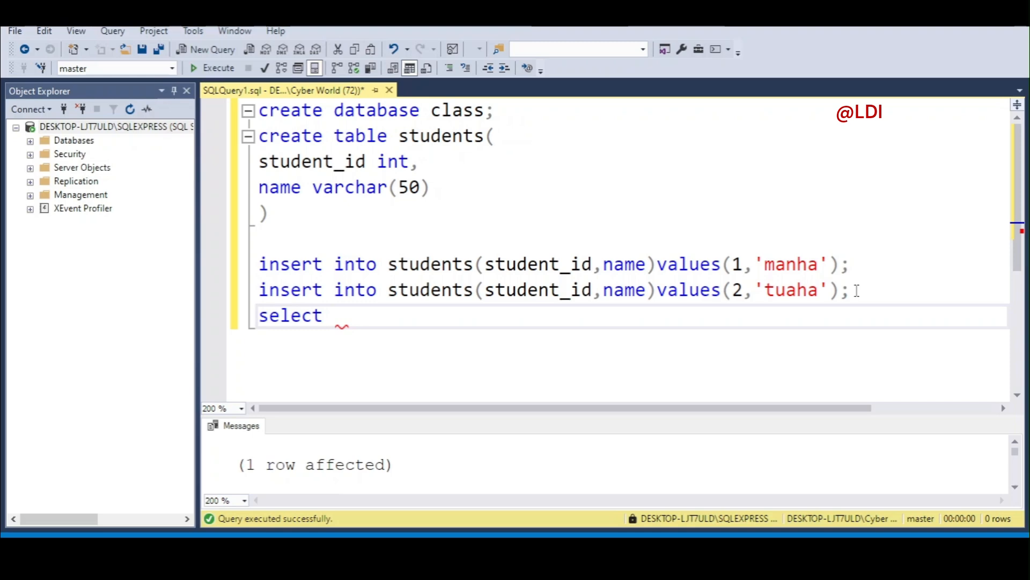
pyautogui.write('* from ')
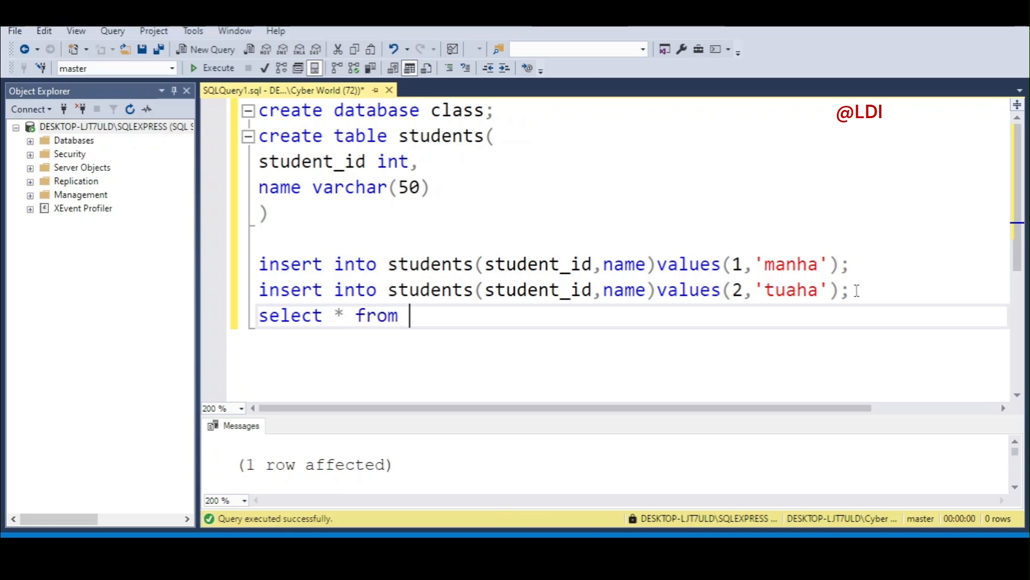
pyautogui.write('st')
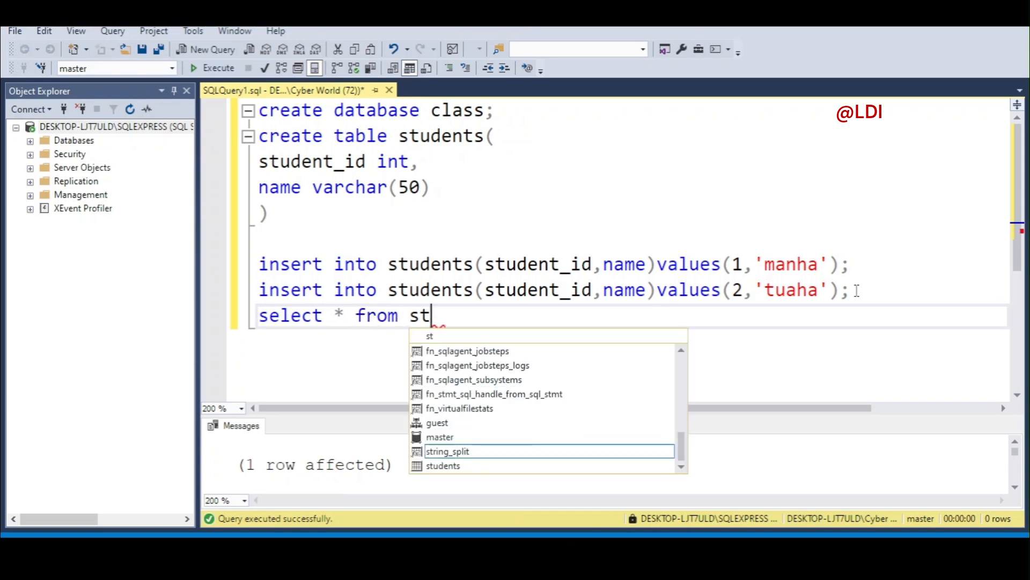
pyautogui.write('udents')
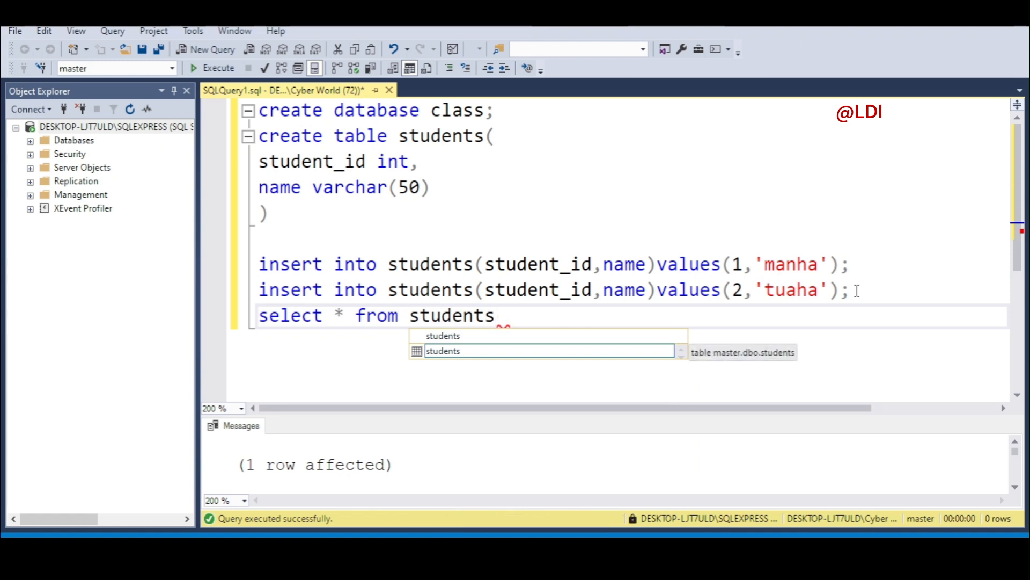
pyautogui.press('Escape')
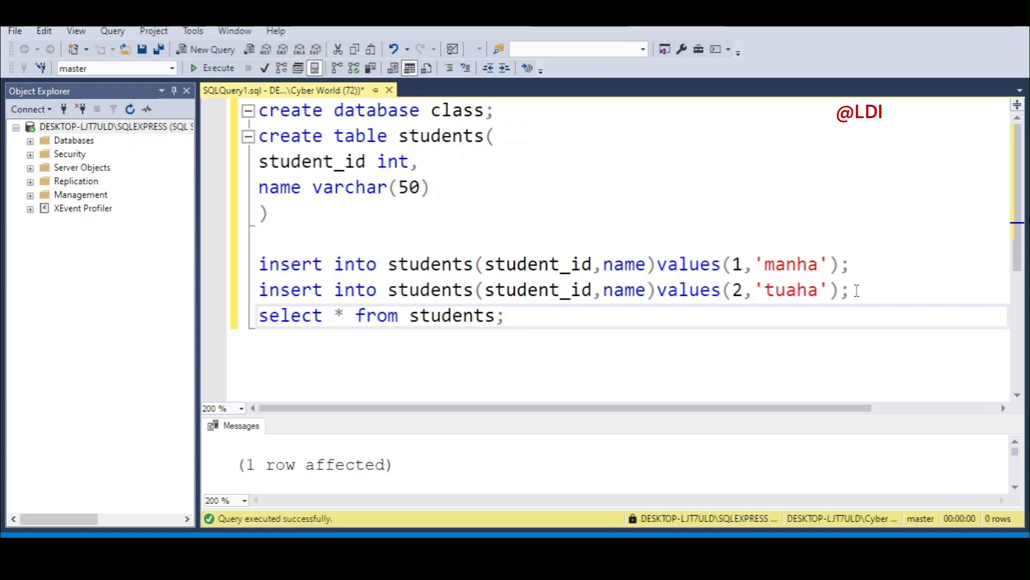
# Run just the select statement, listing rows 1 manha, 1 manha and 2 tuaha.
pyautogui.click(880, 321)
pyautogui.moveTo(506, 315); pyautogui.dragTo(260, 317)
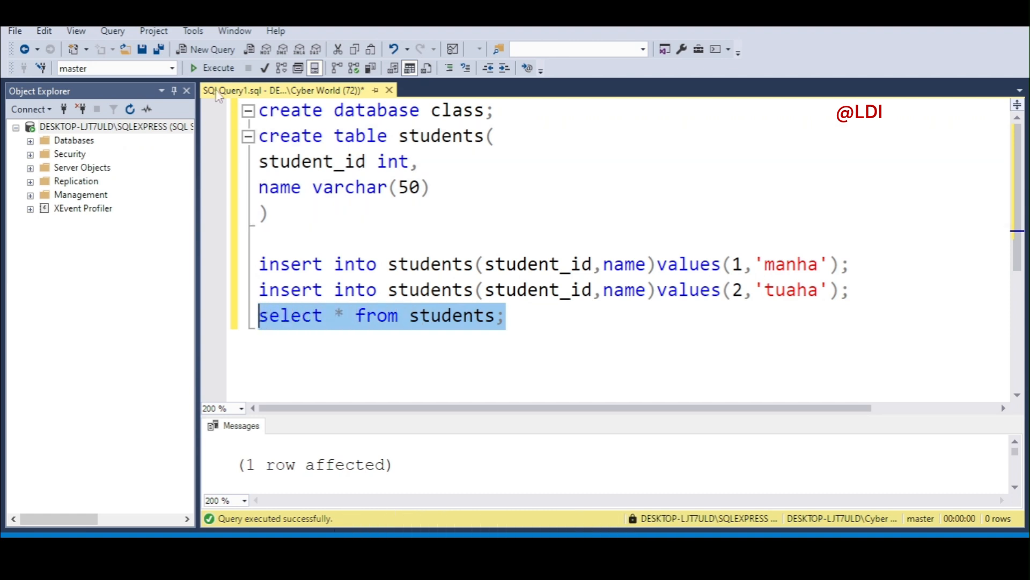
pyautogui.click(212, 67)
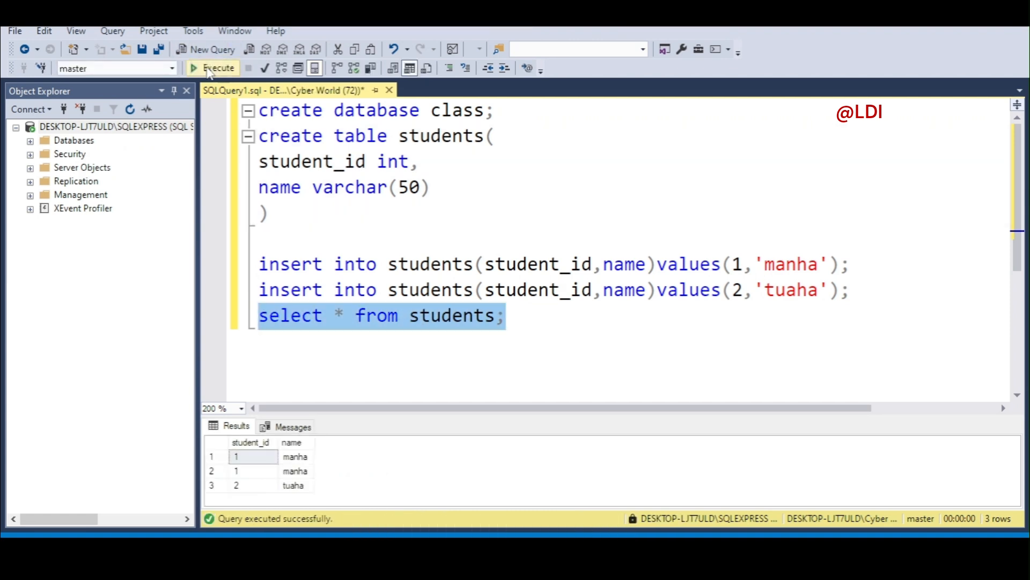